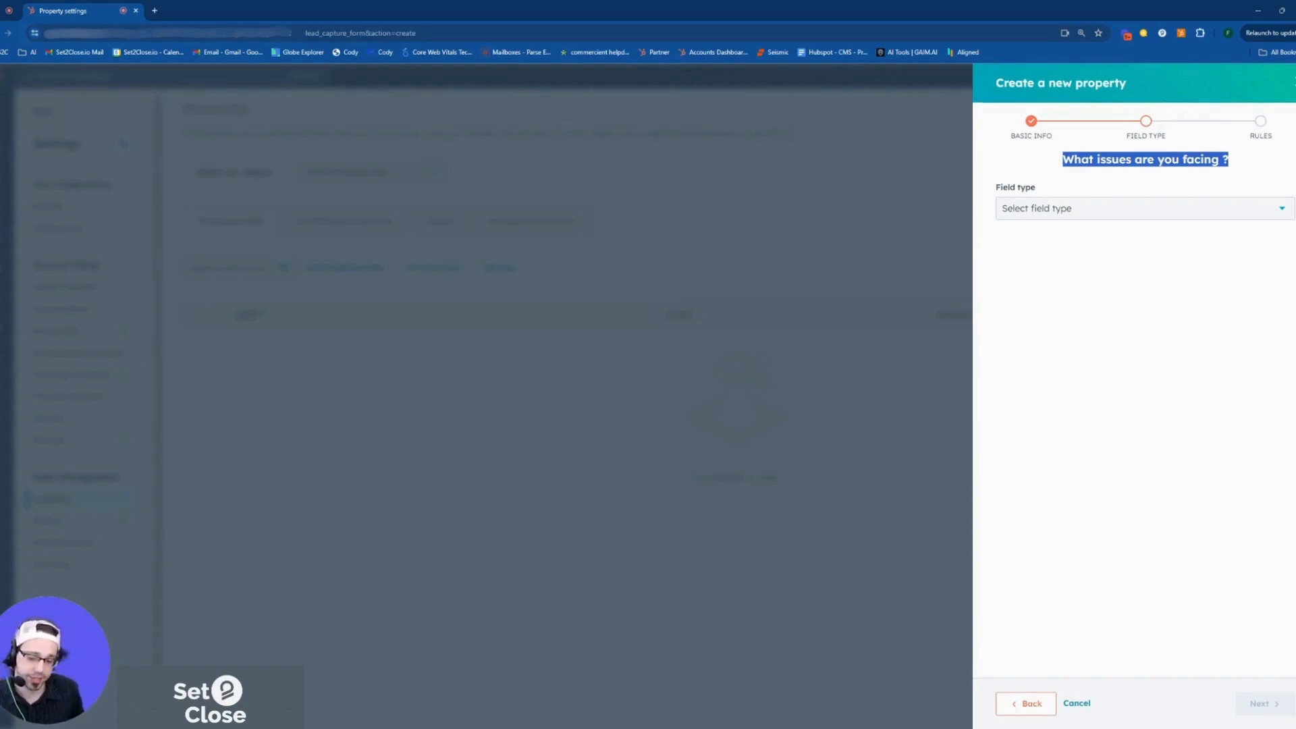
# Choose Single-line text as the field type for the "What issues are you facing ?" property.
pyautogui.click(1082, 210)
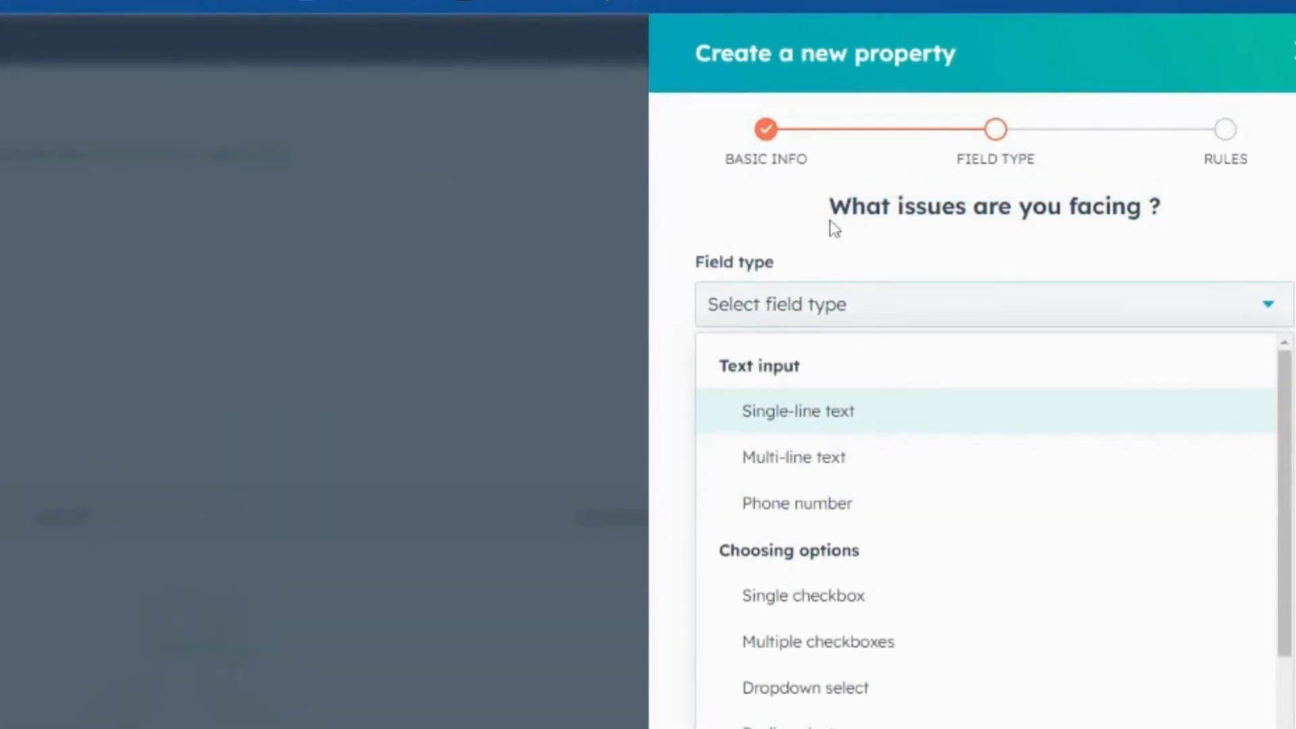
pyautogui.moveTo(835, 230); pyautogui.dragTo(1198, 220)
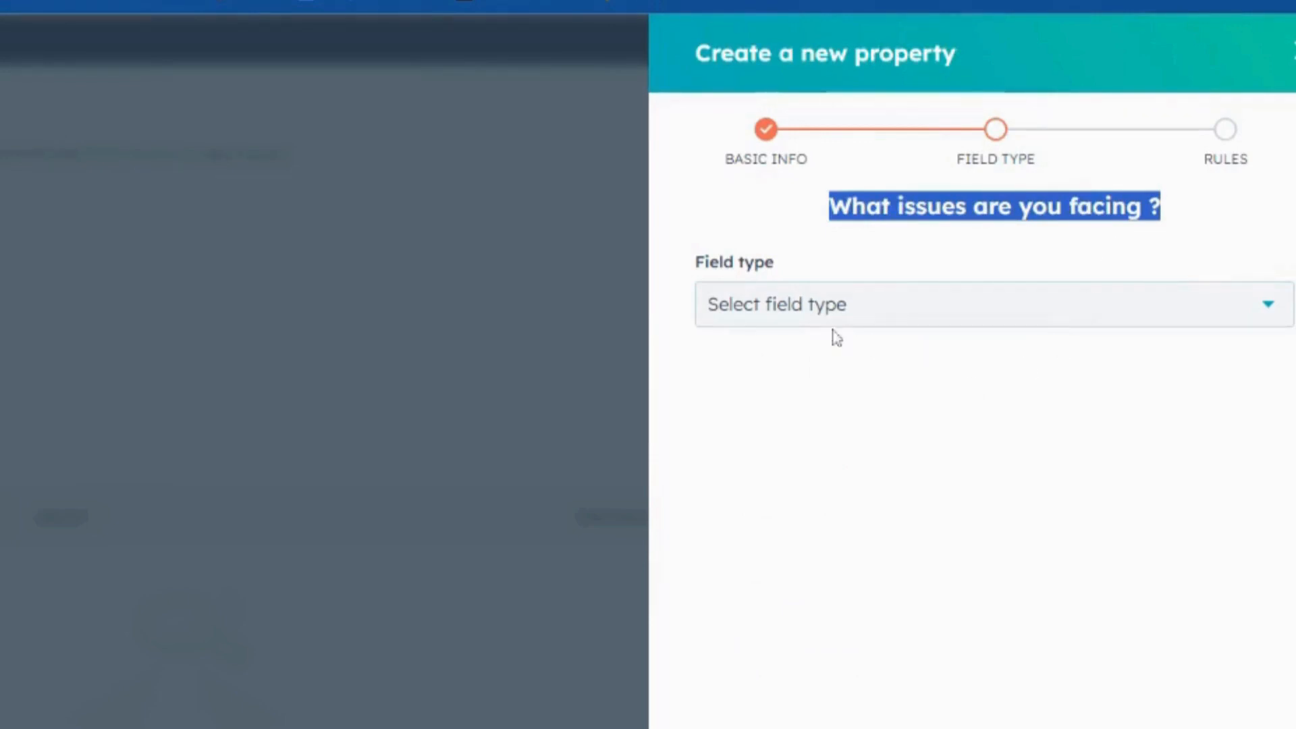
pyautogui.click(768, 318)
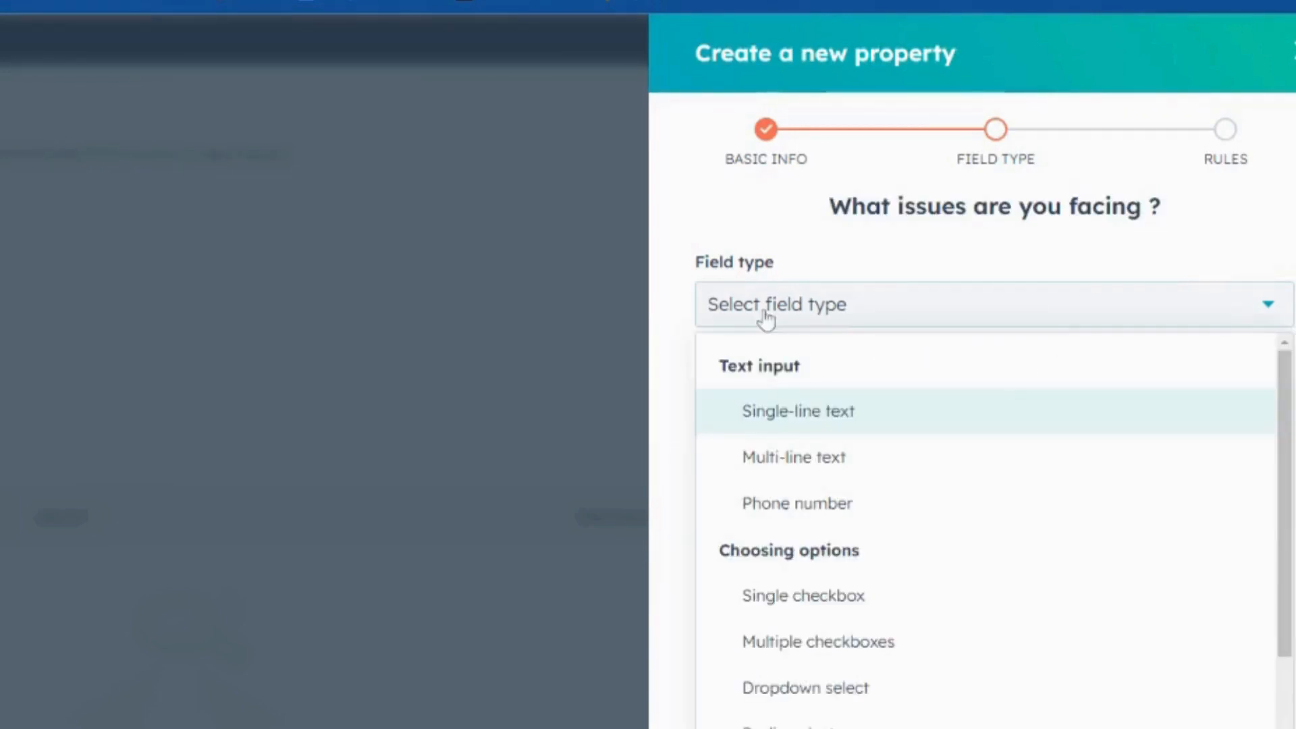
pyautogui.click(796, 423)
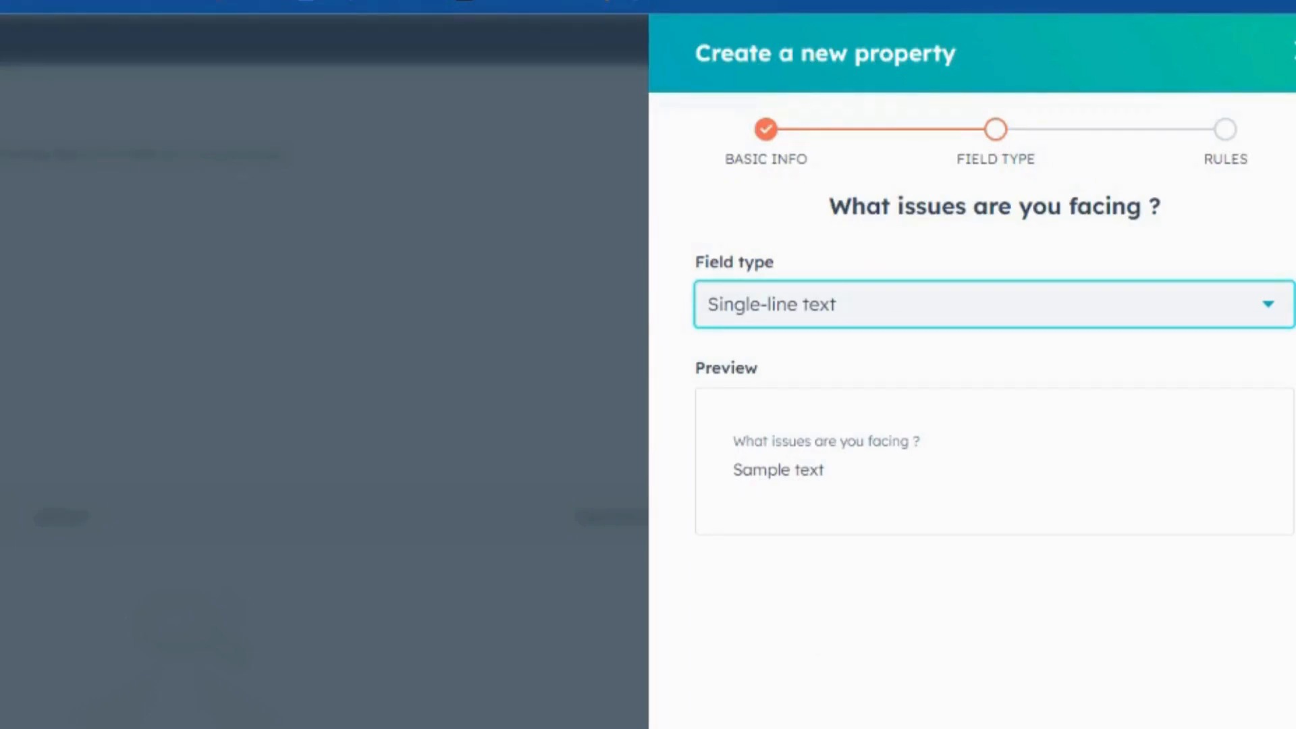
# Clear the sample text from the single-line field's preview and place the text cursor in the empty field.
pyautogui.click(818, 470)
pyautogui.press('BackSpace')
pyautogui.press('BackSpace')
pyautogui.press('BackSpace')
pyautogui.click(800, 470)
pyautogui.press('BackSpace')
pyautogui.press('BackSpace')
pyautogui.press('BackSpace')
pyautogui.press('BackSpace')
pyautogui.press('BackSpace')
pyautogui.press('BackSpace')
pyautogui.press('BackSpace')
pyautogui.press('BackSpace')
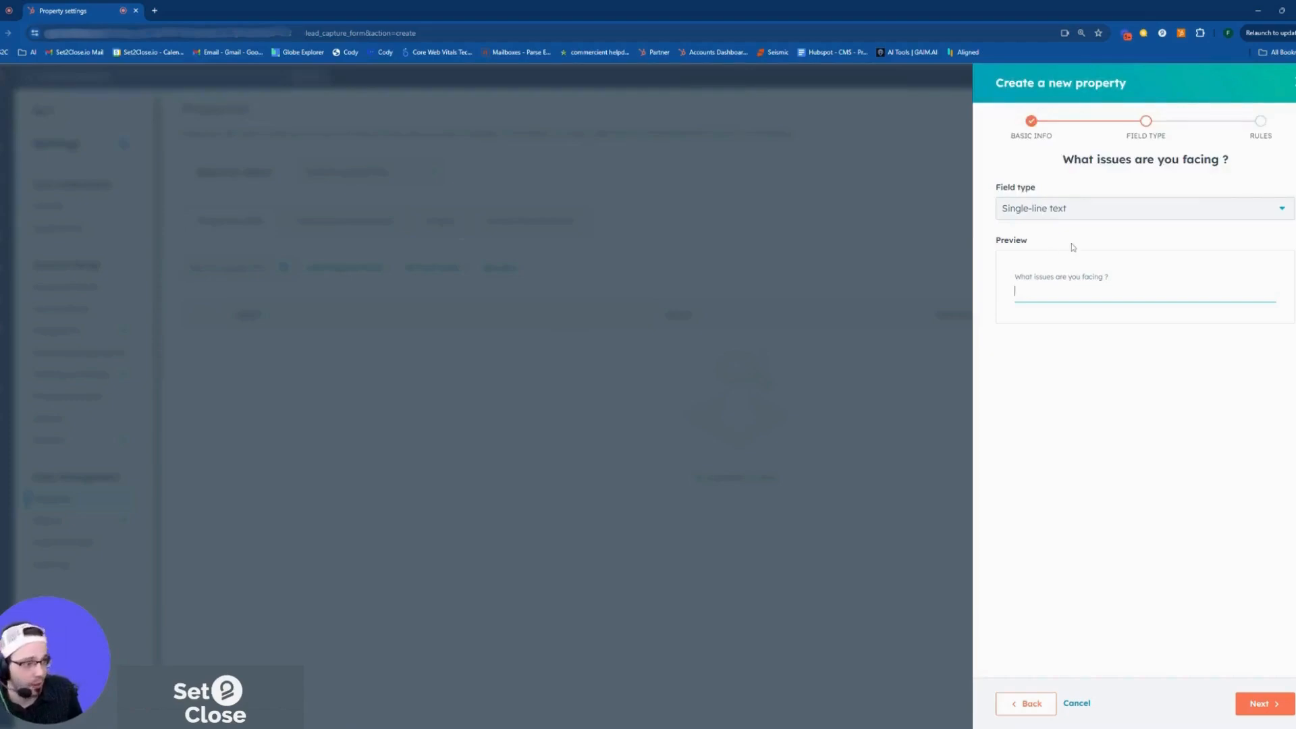
pyautogui.click(1126, 284)
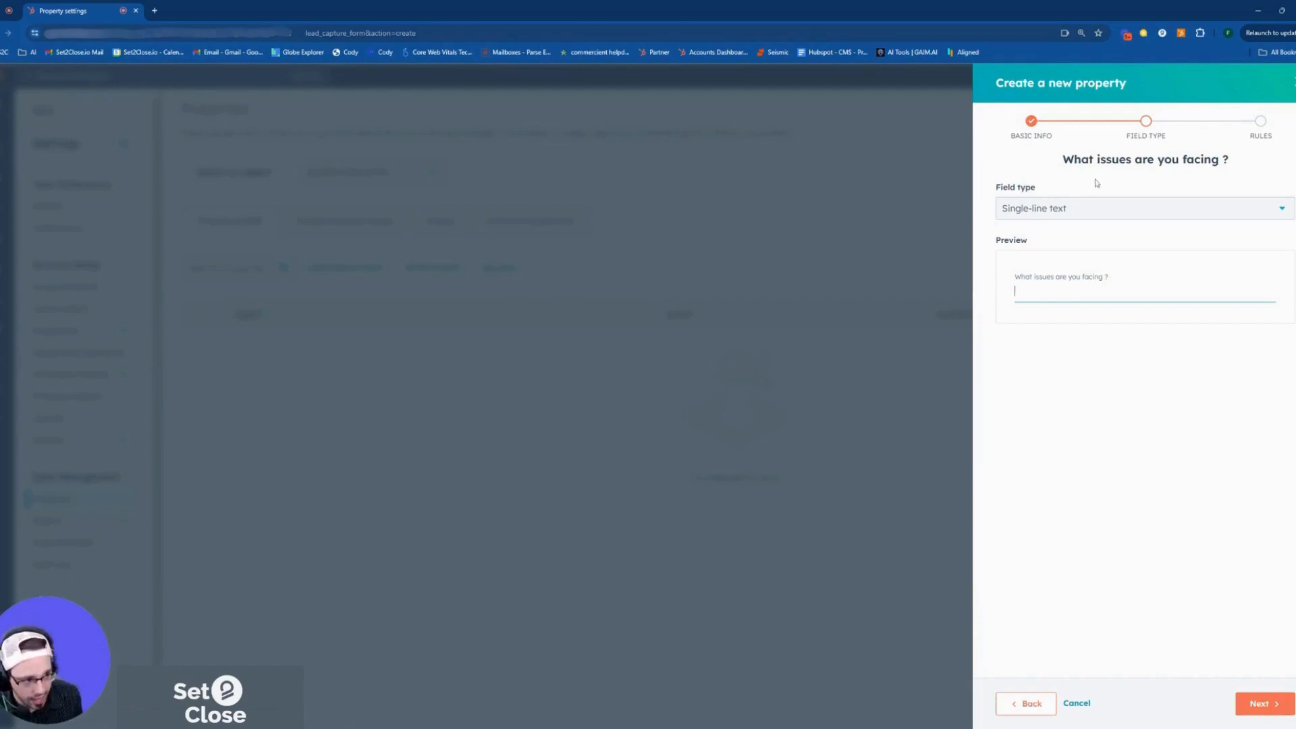
# Change the field type to Multi-line text and clear the sample text from its preview.
pyautogui.click(1064, 211)
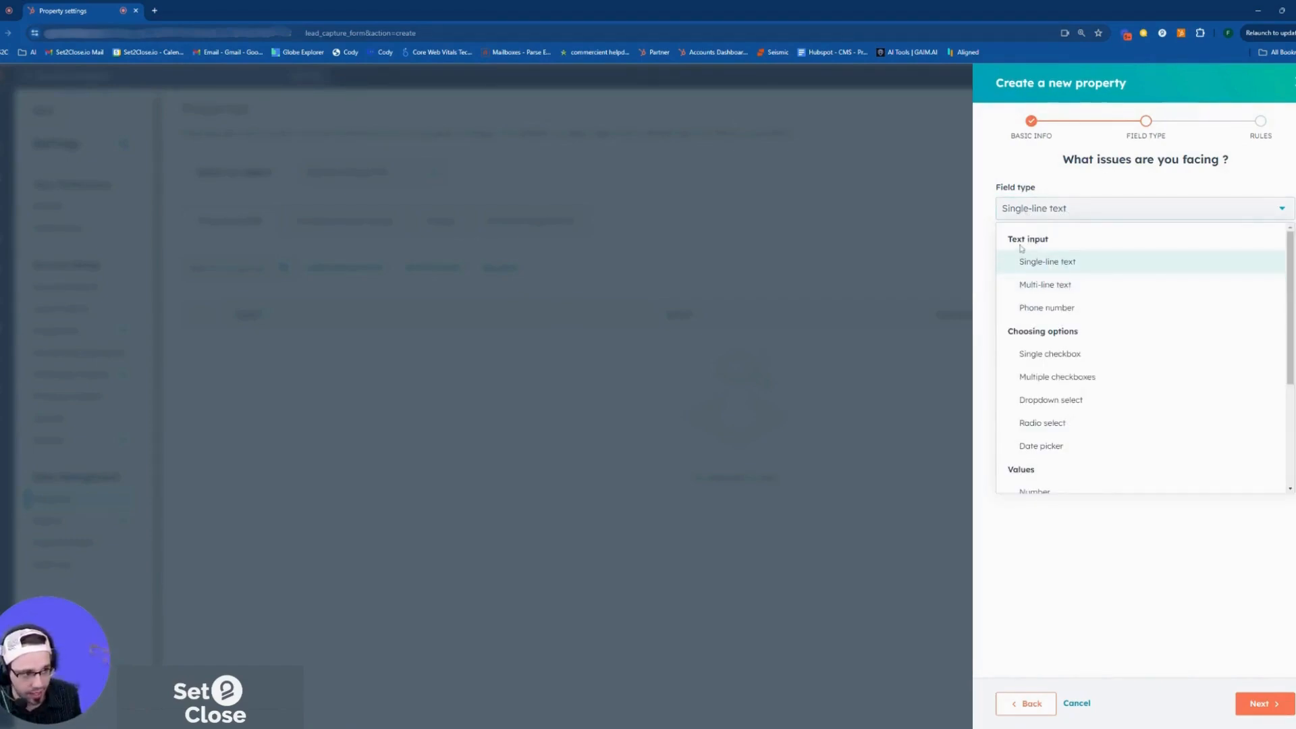
pyautogui.click(1040, 295)
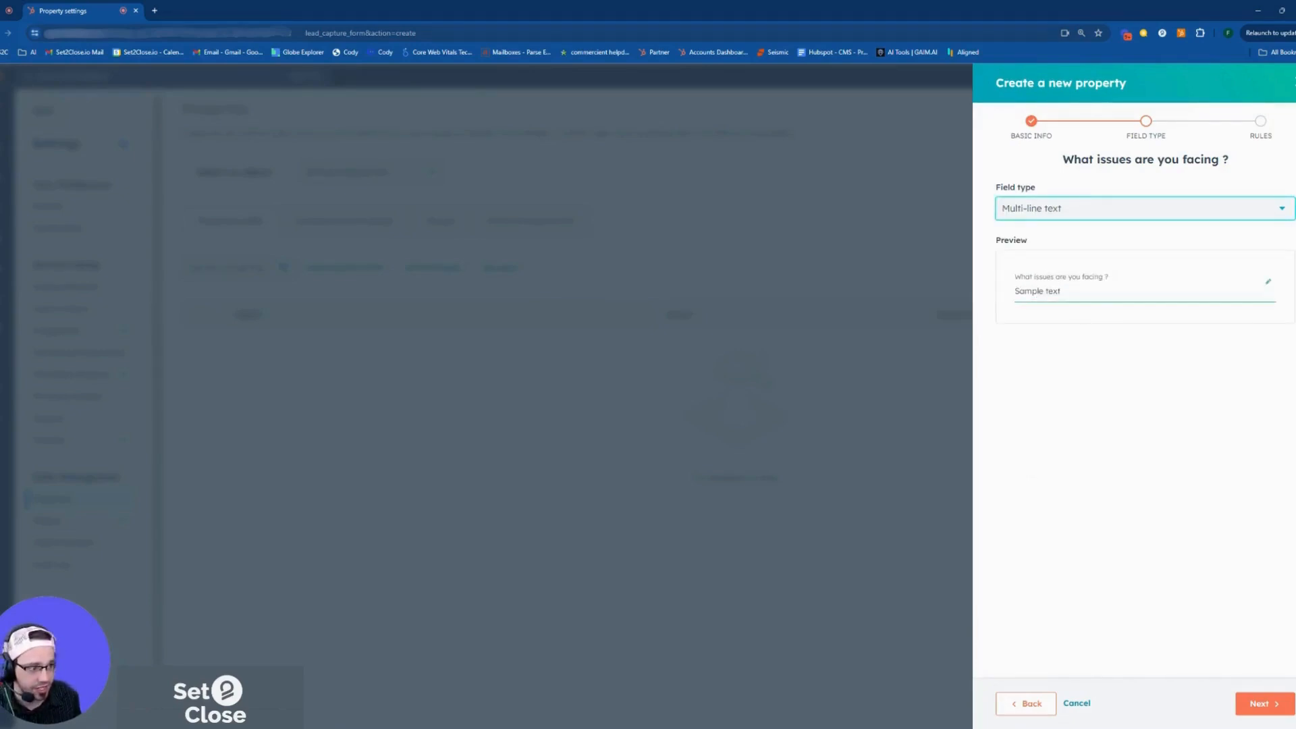
pyautogui.press('BackSpace')
pyautogui.press('BackSpace')
pyautogui.press('BackSpace')
pyautogui.press('BackSpace')
pyautogui.press('BackSpace')
pyautogui.press('BackSpace')
pyautogui.press('BackSpace')
pyautogui.press('BackSpace')
pyautogui.press('BackSpace')
pyautogui.press('BackSpace')
pyautogui.press('BackSpace')
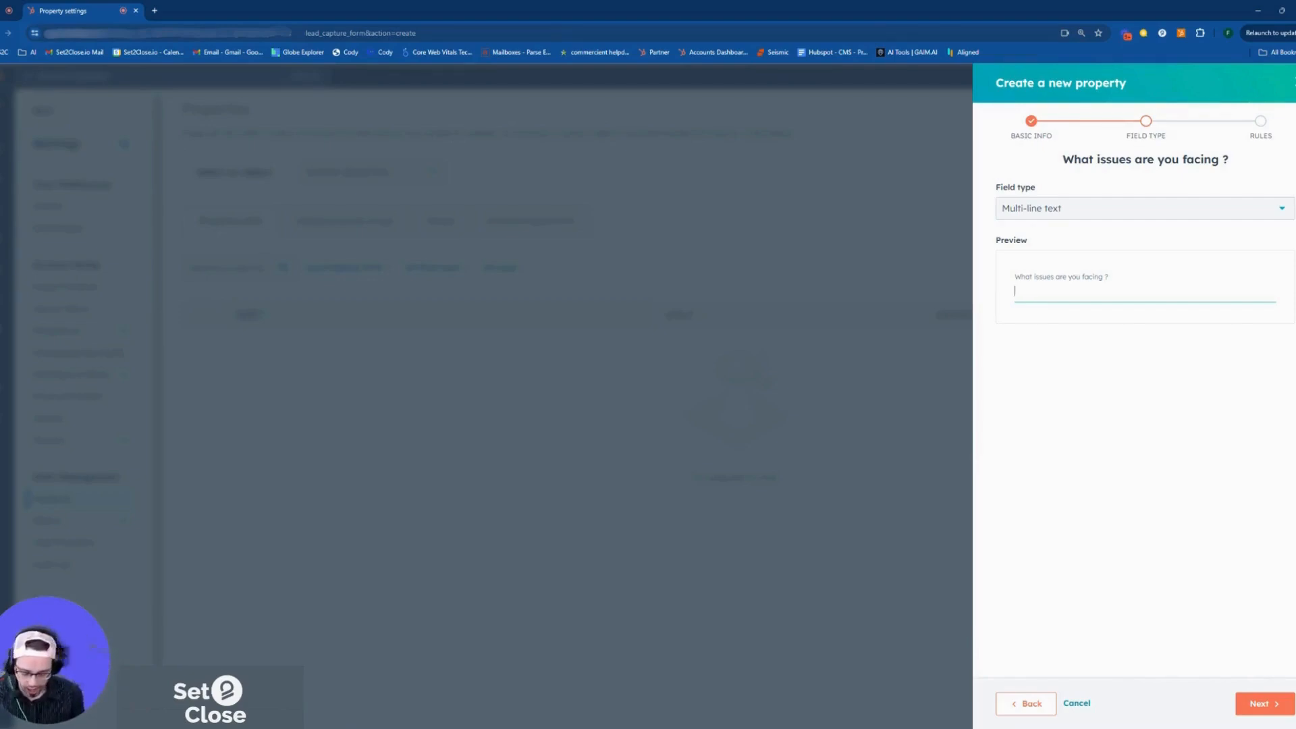
# Enter "Im experiencing low lead flow and poor sales velocity" as the sample answer in the multi-line preview.
pyautogui.write('Imp')
pyautogui.press('BackSpace')
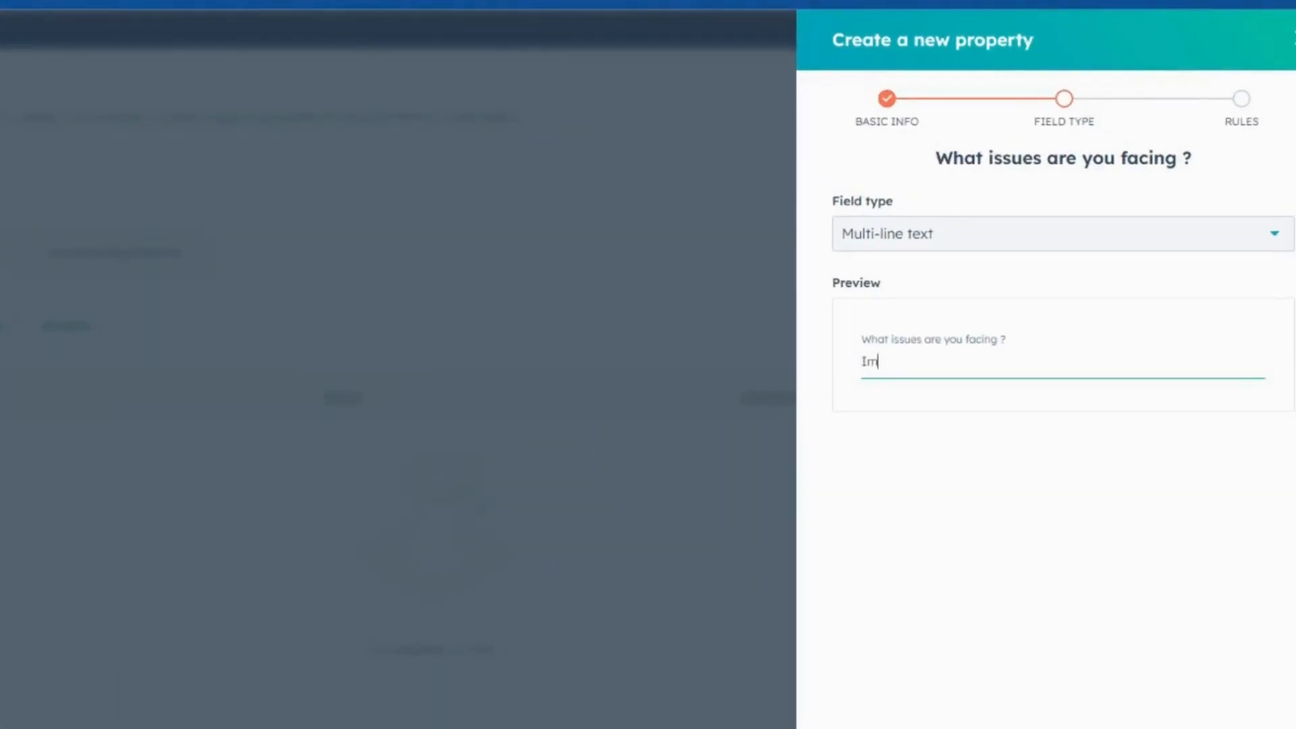
pyautogui.press('BackSpace')
pyautogui.write('m experence low lead flow and poor')
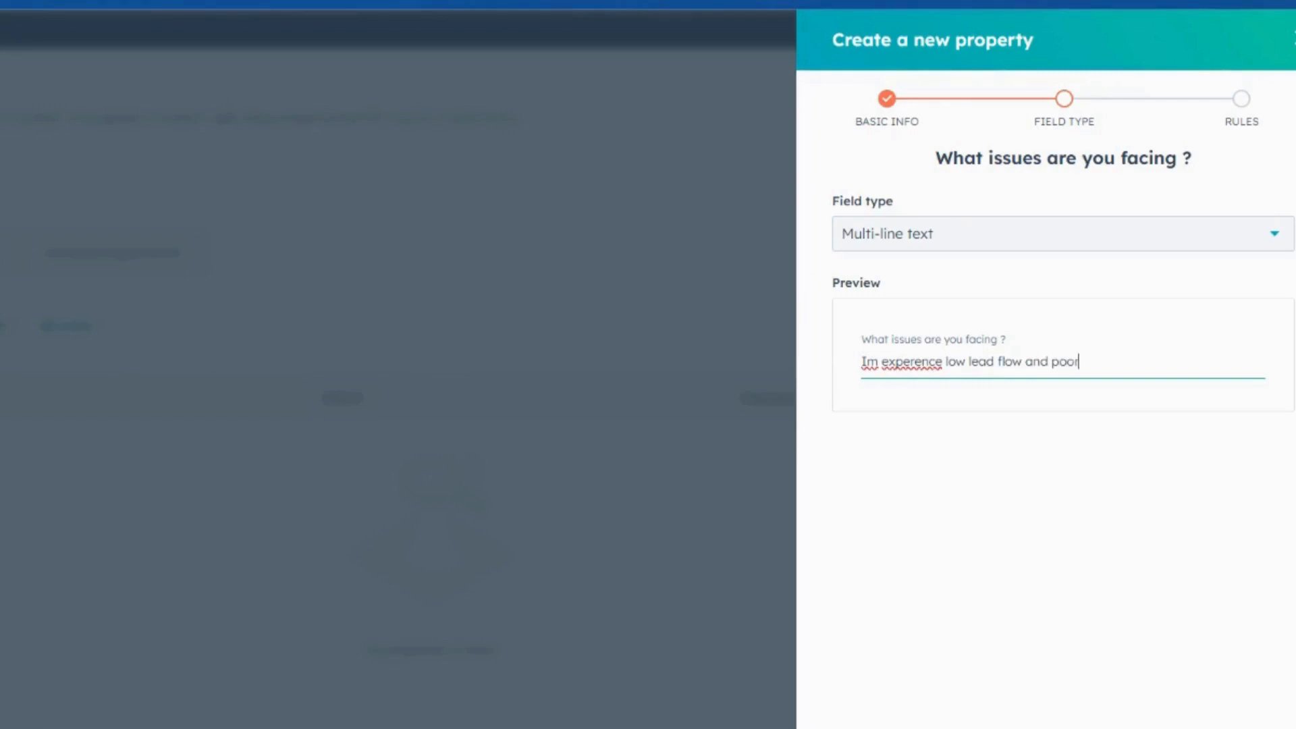
pyautogui.write(' sales velocity')
pyautogui.doubleClick(912, 361)
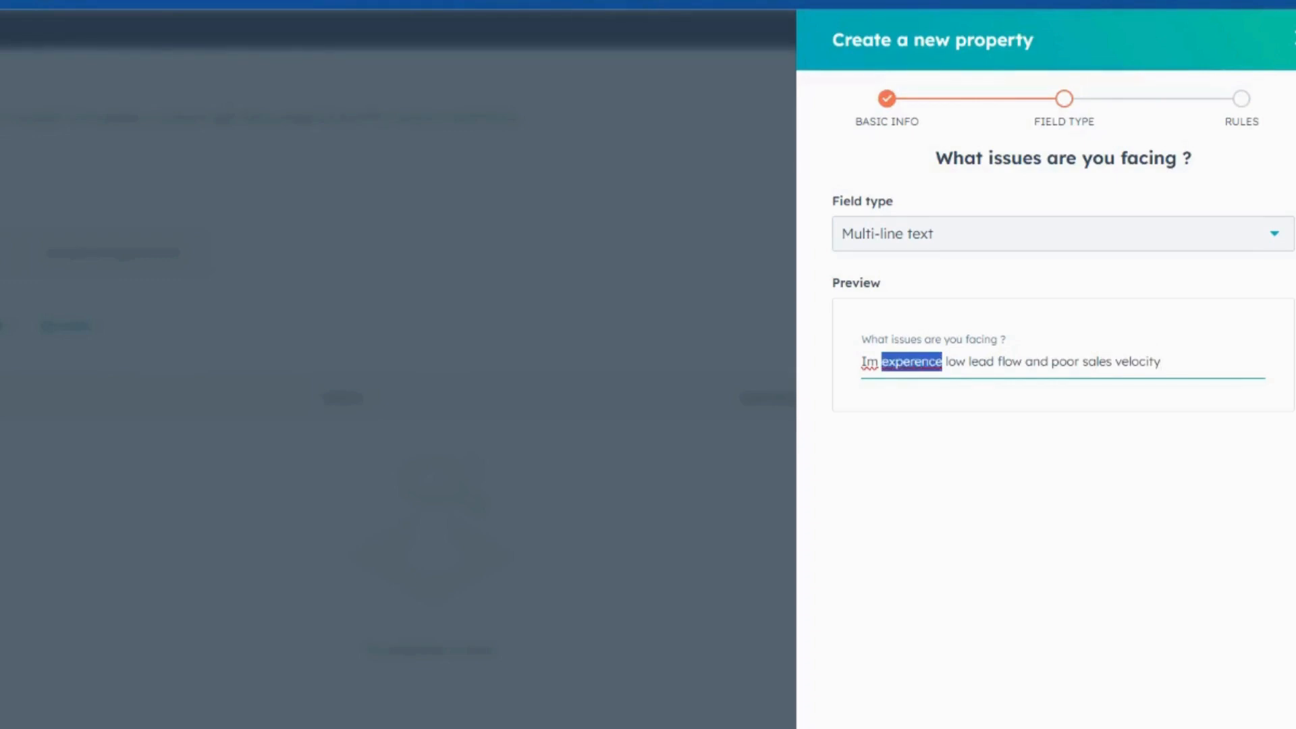
pyautogui.write('experiencing')
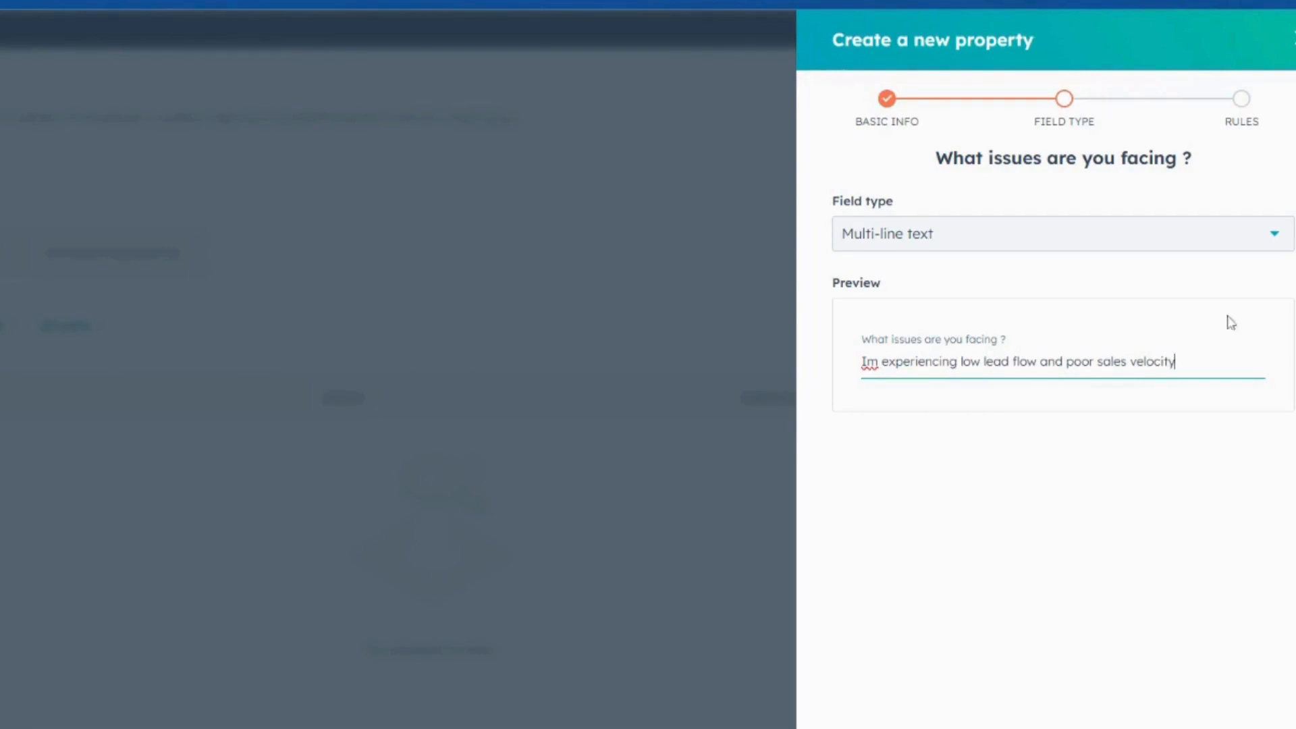
# End the sample sentence with a period and add a second line reading "Im looking to solve for that".
pyautogui.write('.')
pyautogui.press('Return')
pyautogui.write('Im looking ')
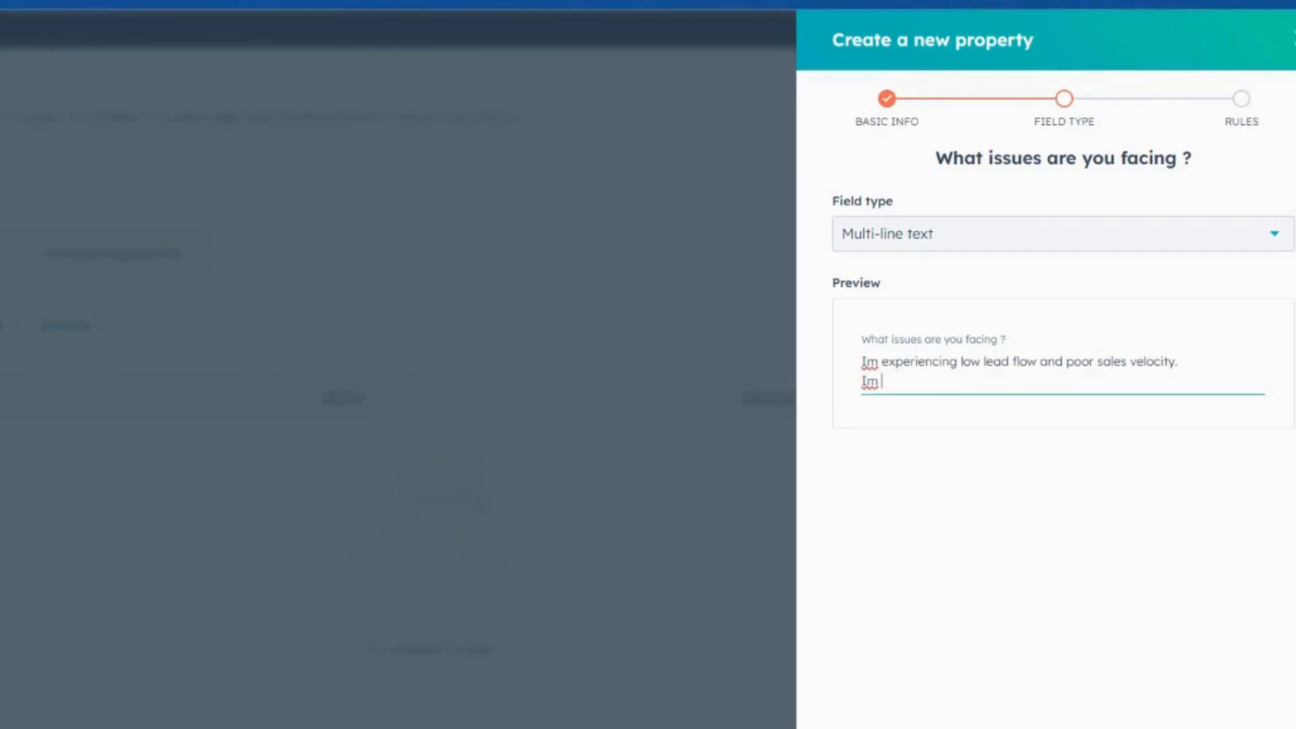
pyautogui.write('to solve for that')
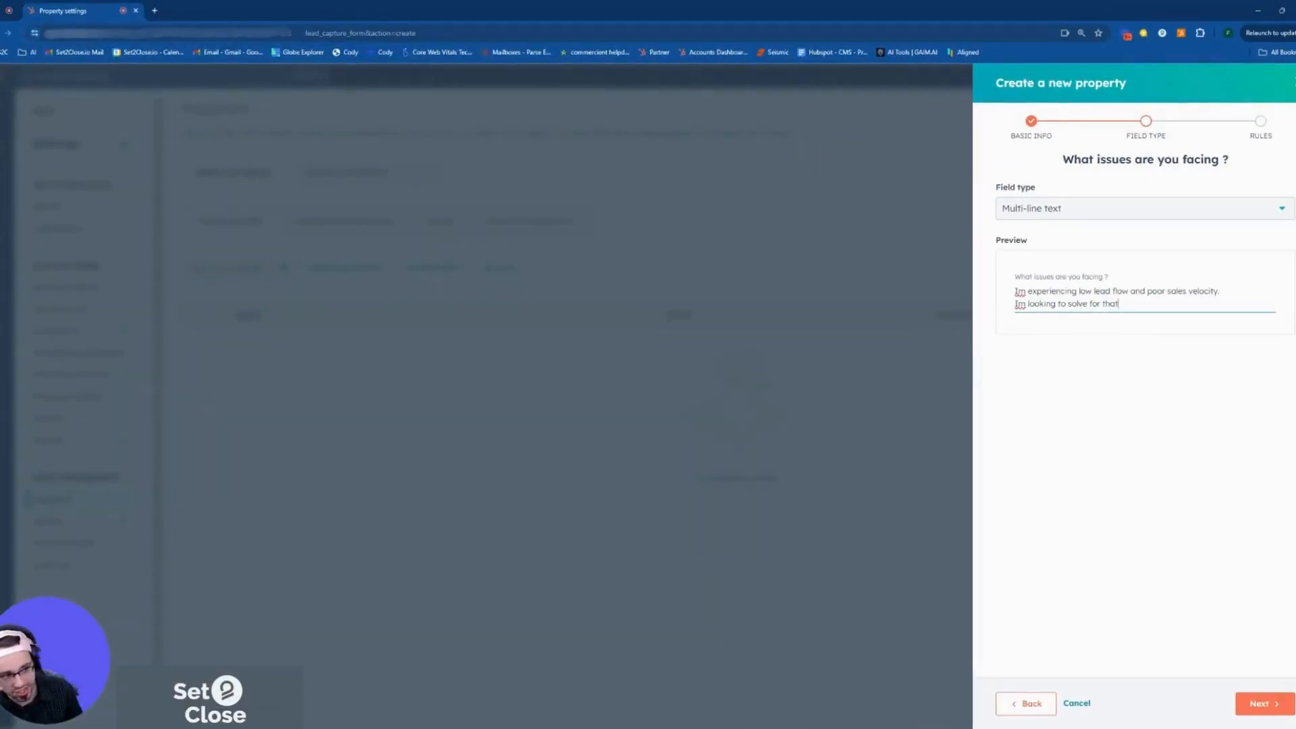
pyautogui.moveTo(1118, 304); pyautogui.dragTo(988, 299)
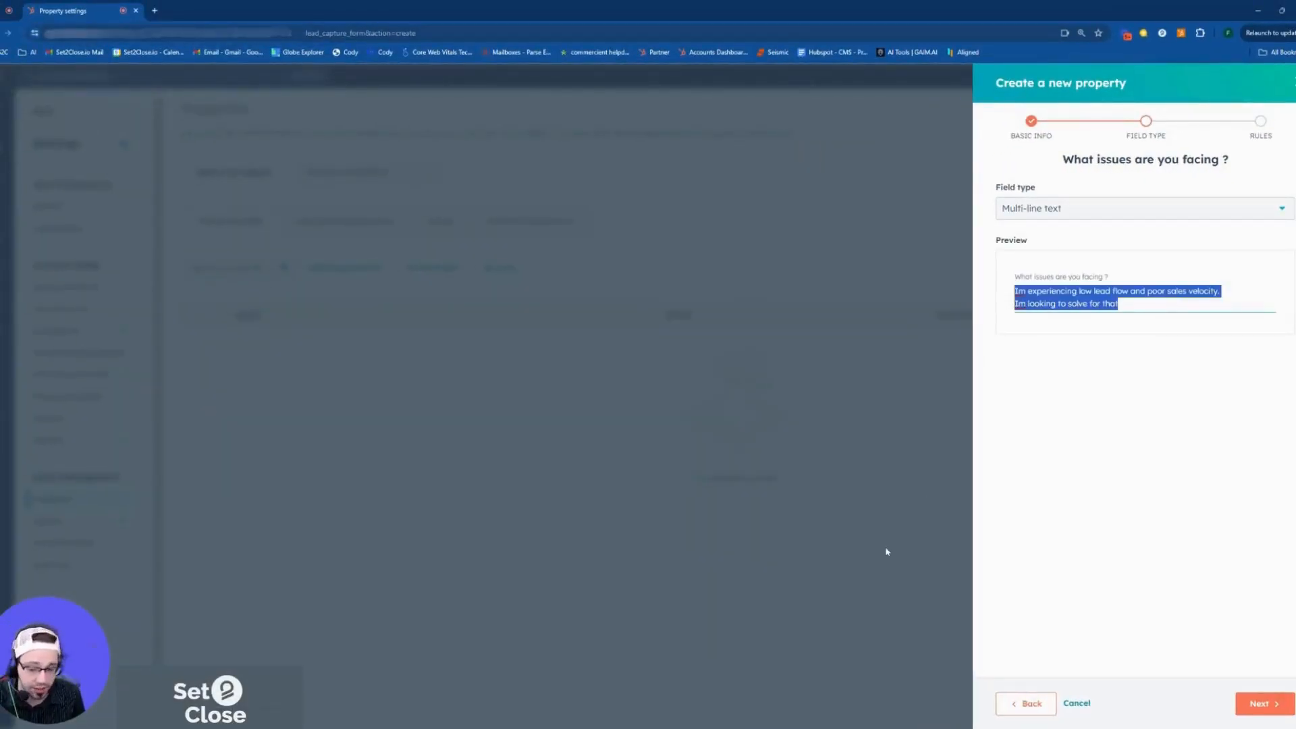
pyautogui.click(1086, 324)
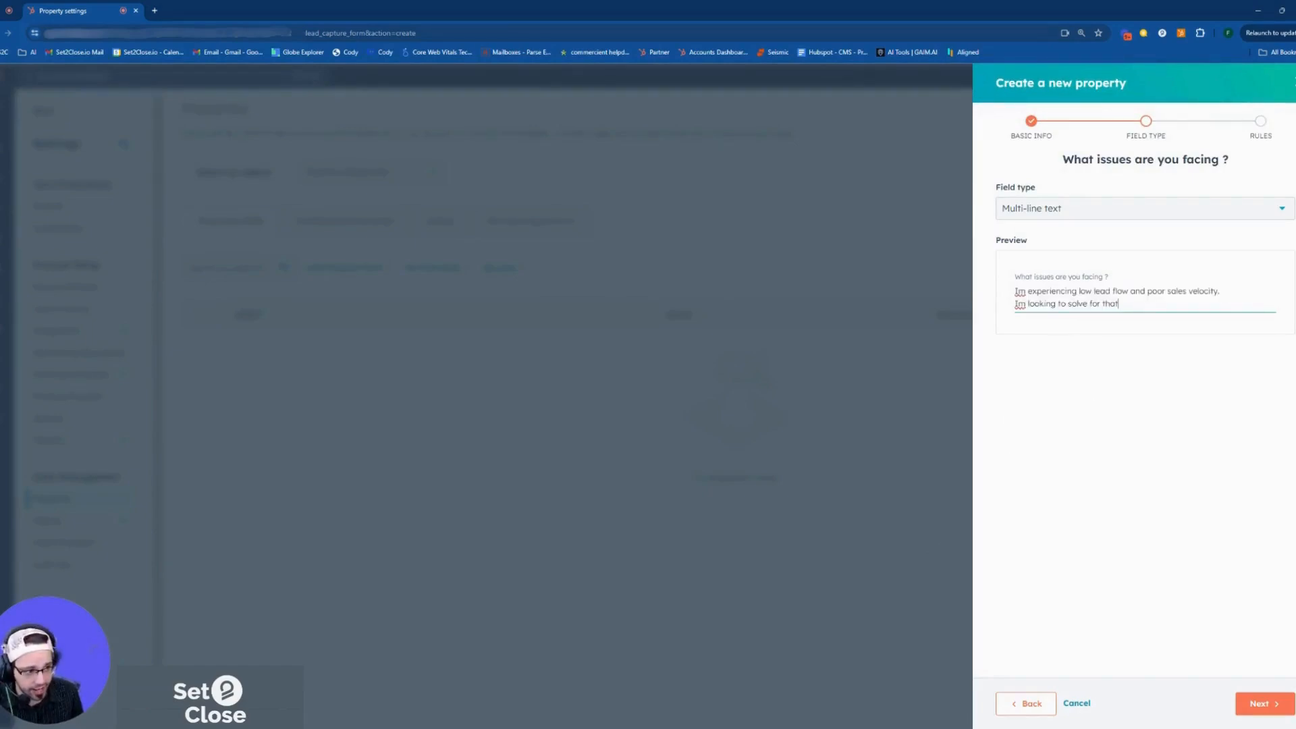
pyautogui.hotkey('ctrl', 'a')
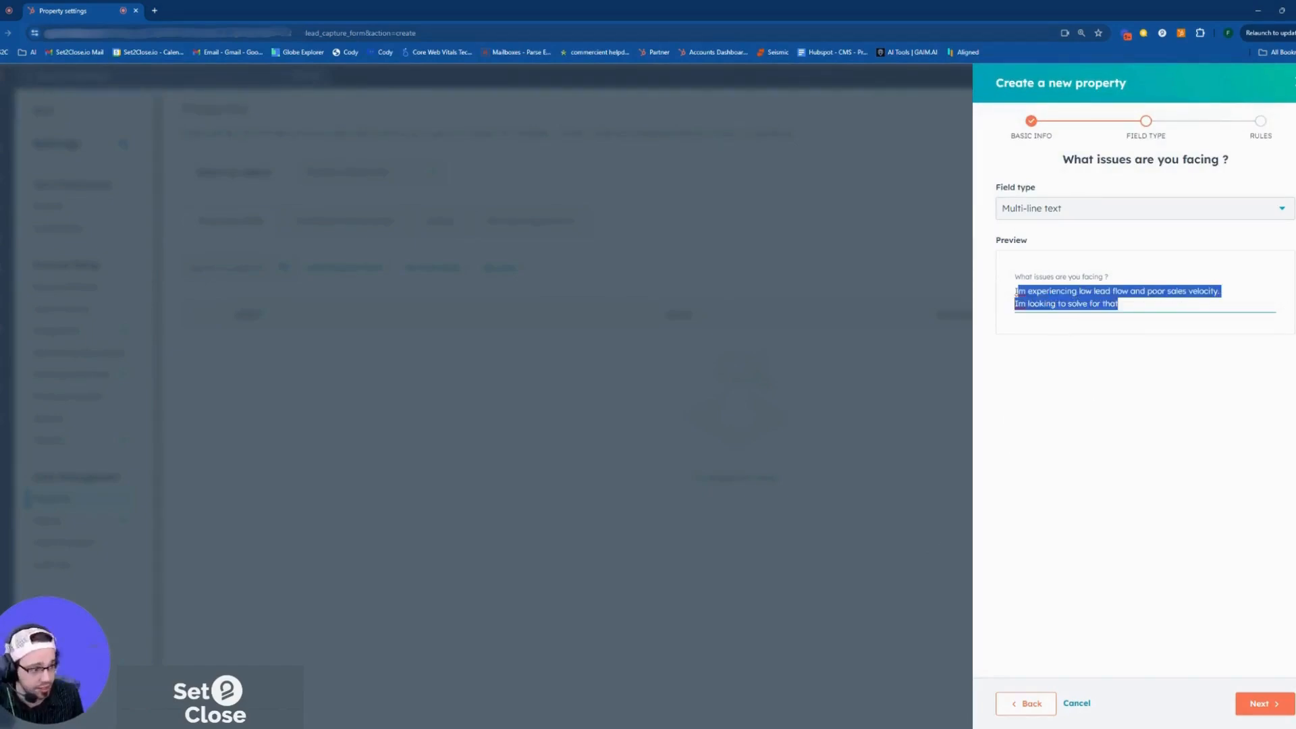
pyautogui.click(1118, 303)
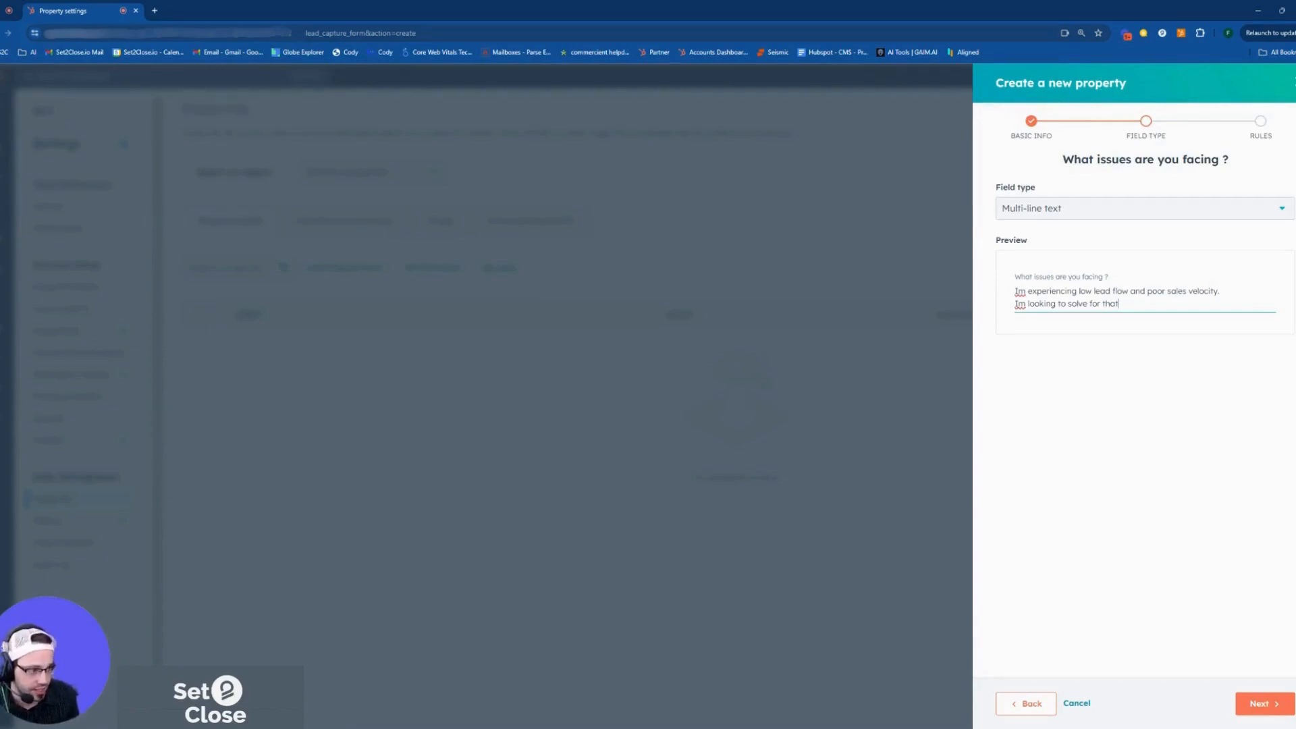
# Change the field type to Phone number and open the preview's phone number entry.
pyautogui.click(1040, 212)
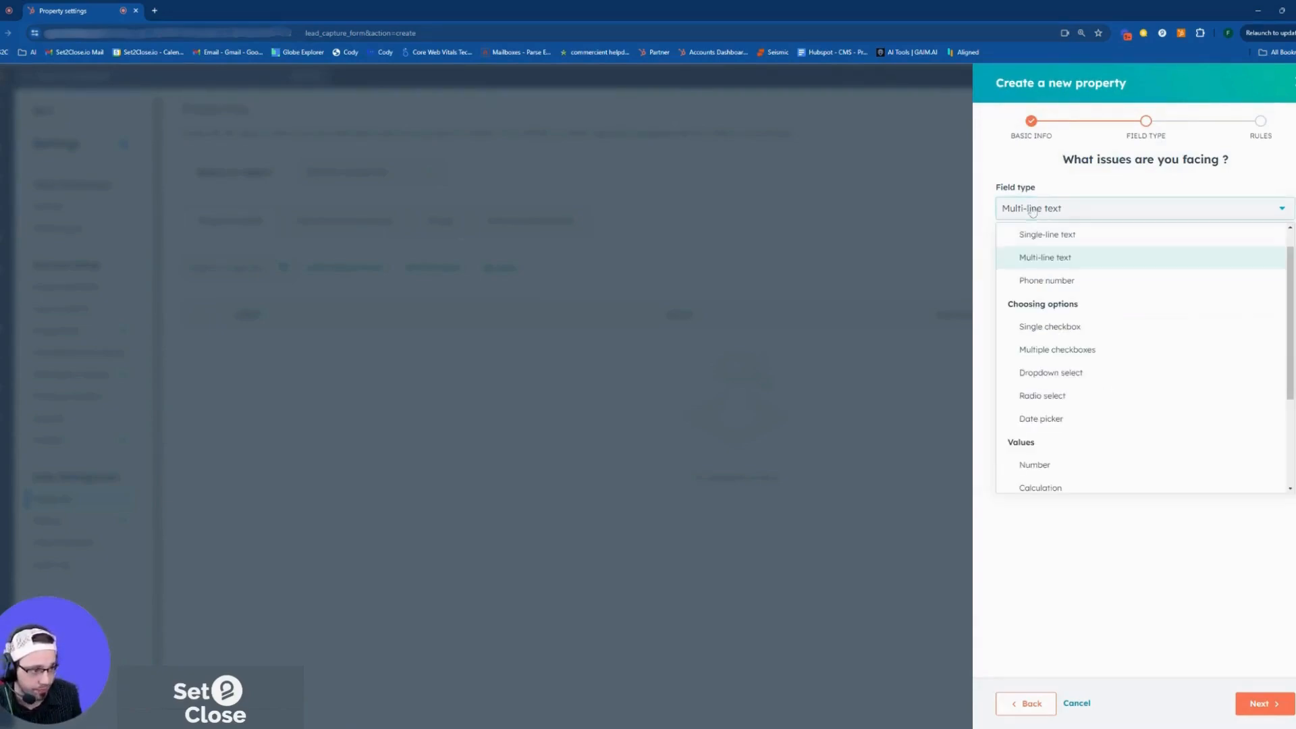
pyautogui.scroll(1, 1080, 311)
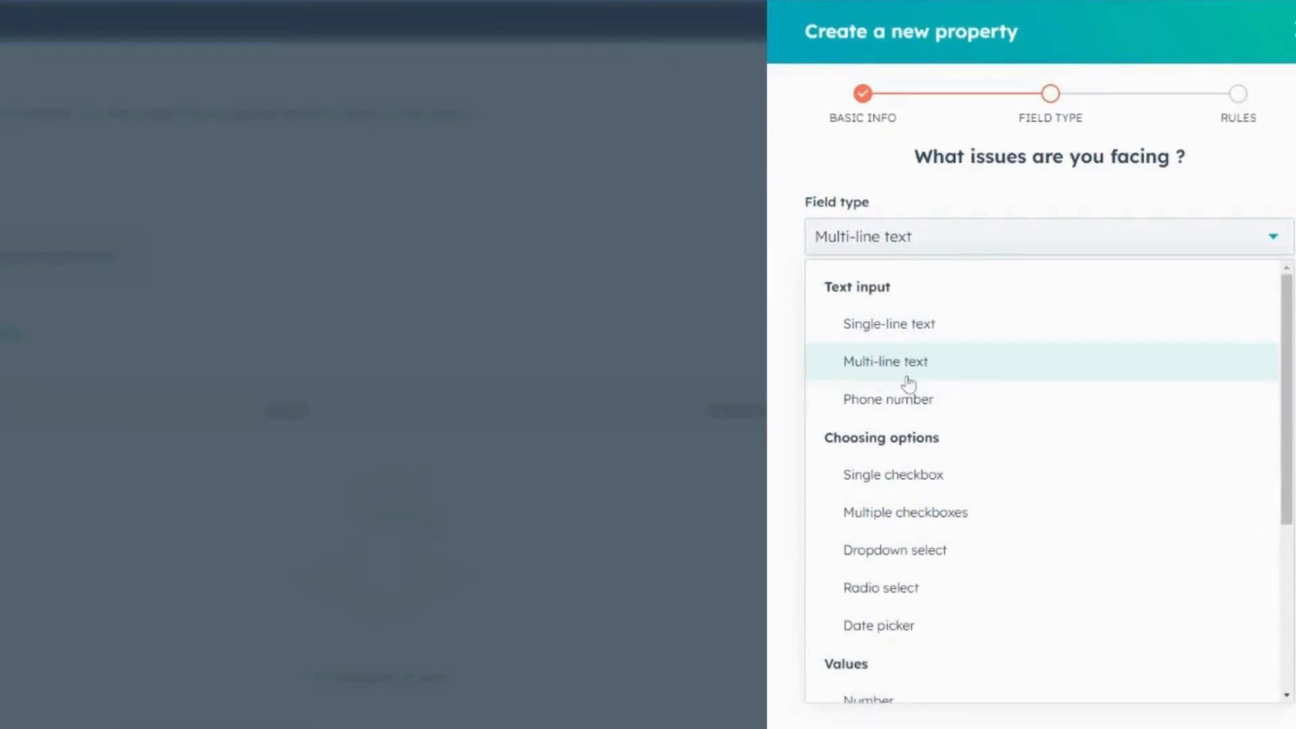
pyautogui.click(949, 399)
pyautogui.click(940, 353)
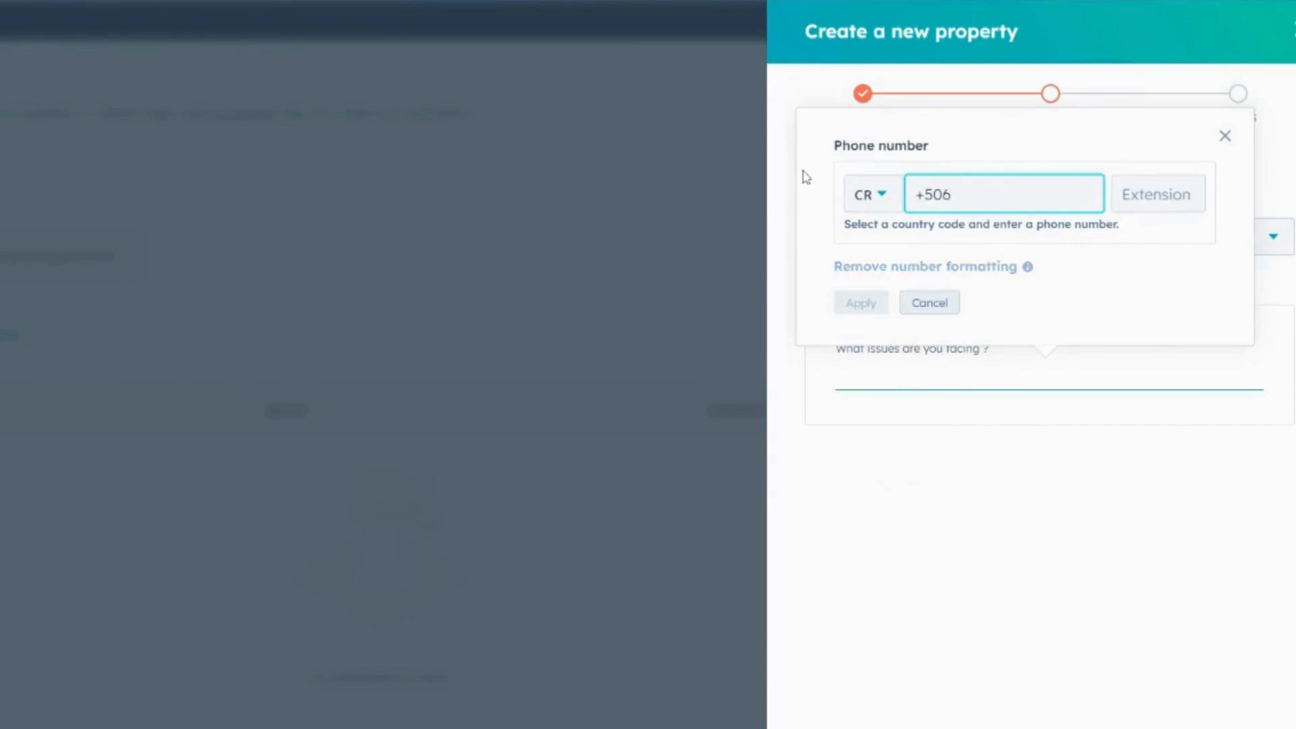
# Set the preview phone number's country code to US +1 and enter an area code.
pyautogui.click(877, 202)
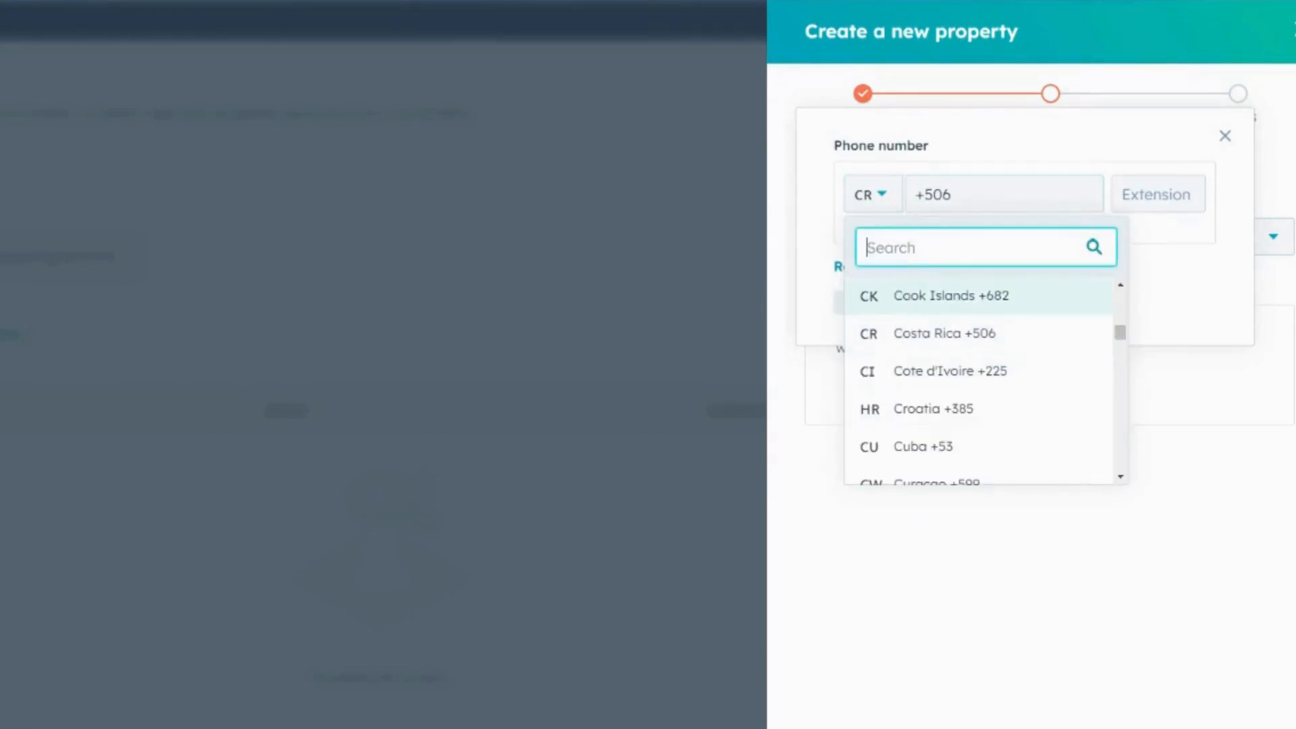
pyautogui.write('us')
pyautogui.scroll(-1, 912, 415)
pyautogui.scroll(1, 949, 456)
pyautogui.scroll(-1, 955, 466)
pyautogui.click(961, 466)
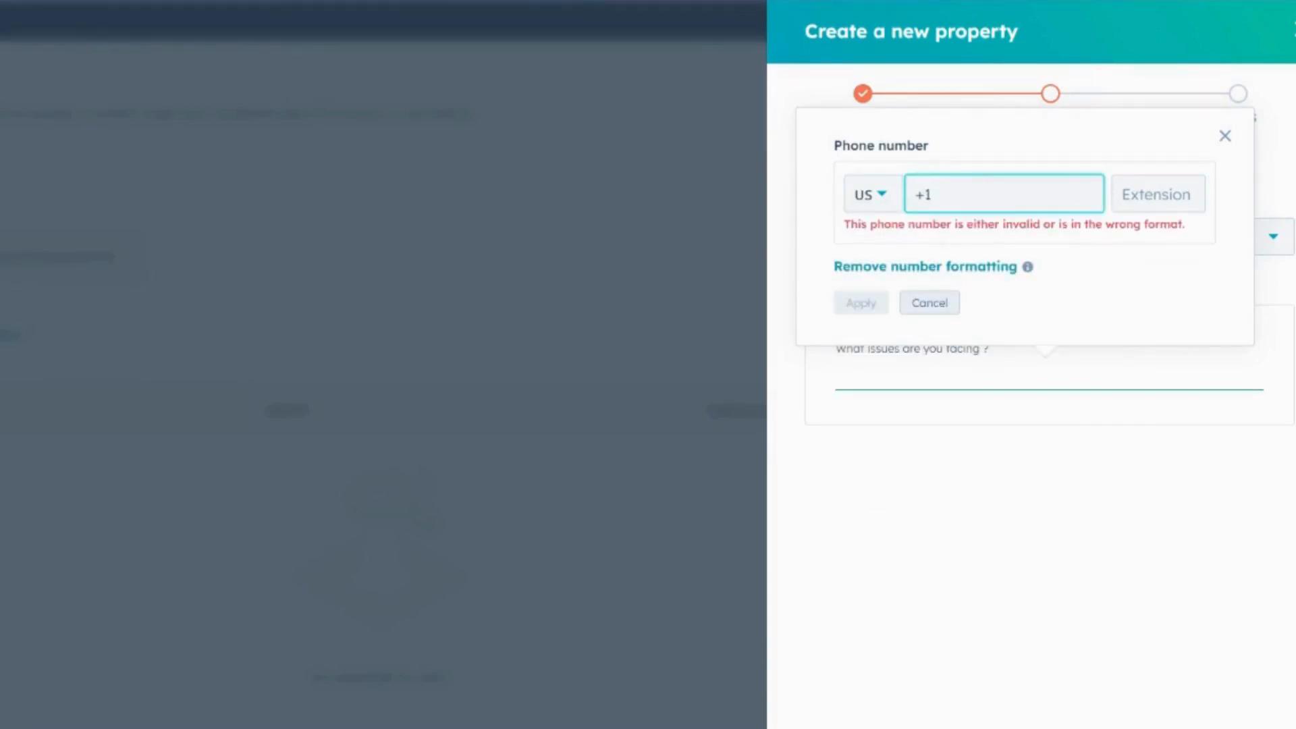
pyautogui.write('259')
pyautogui.press('BackSpace')
pyautogui.write('0')
# Switch the preview phone number's country code to Canada +1, and cancel the phone number entry.
pyautogui.click(869, 194)
pyautogui.write('cana')
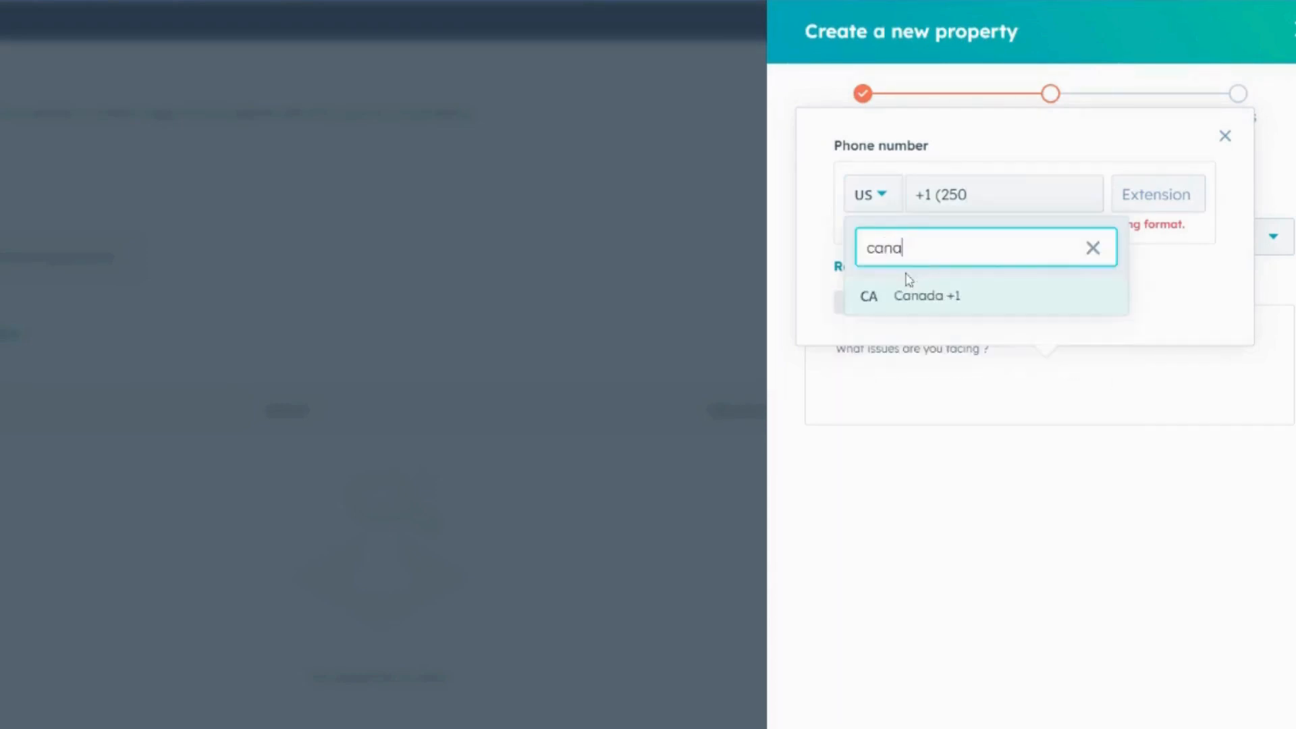
pyautogui.click(972, 297)
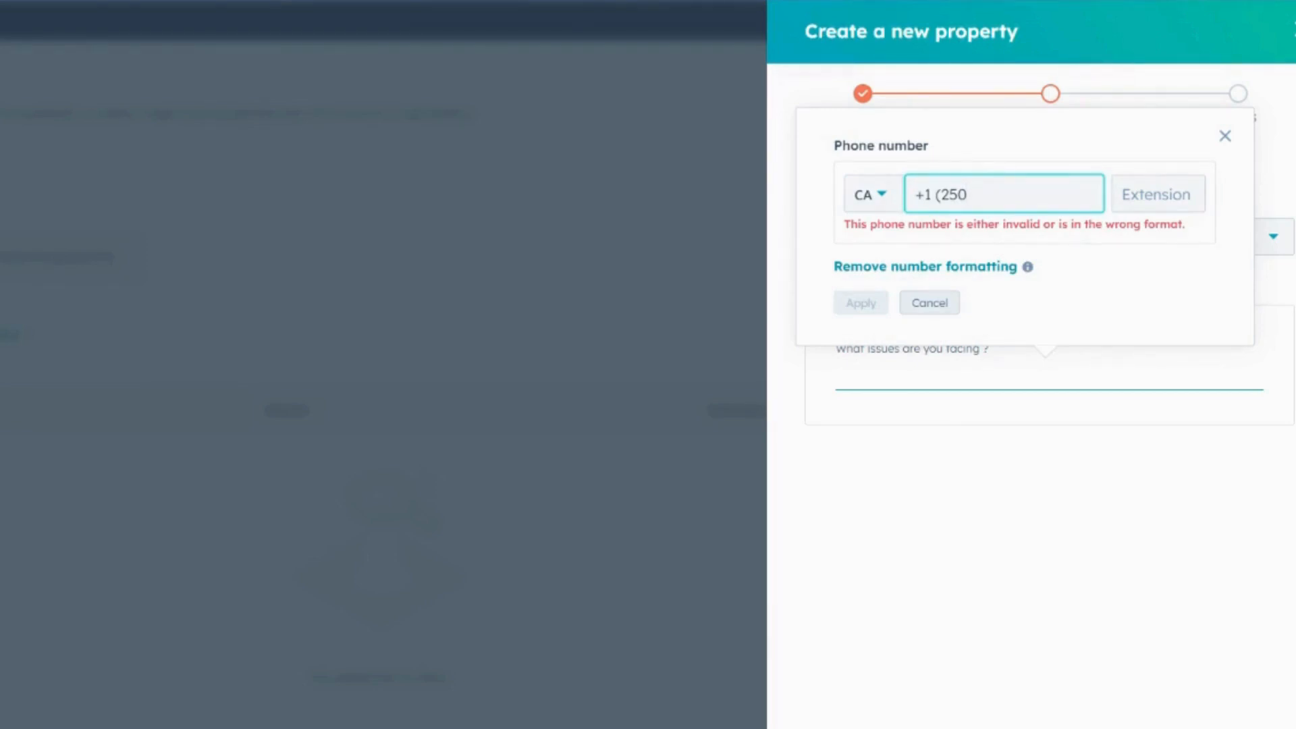
pyautogui.click(929, 303)
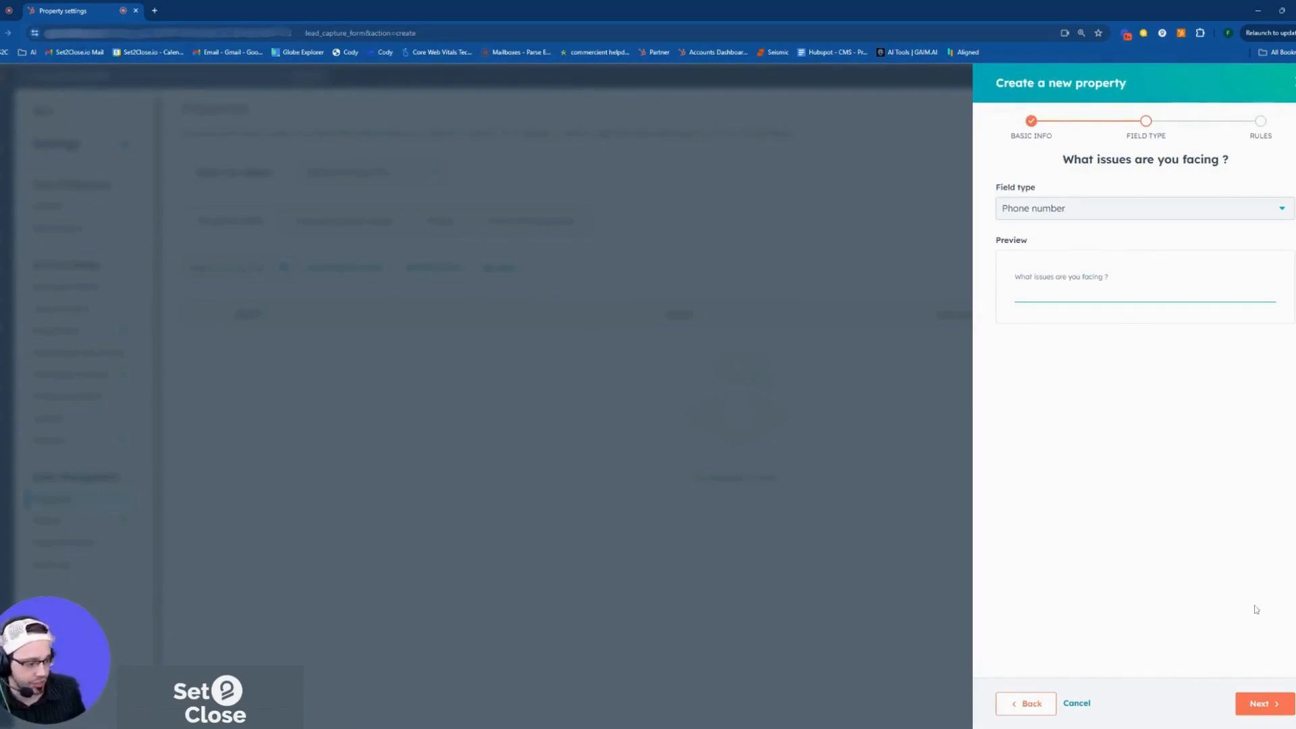
# Change the field type to Single checkbox and try out its selection list in the preview.
pyautogui.click(1122, 212)
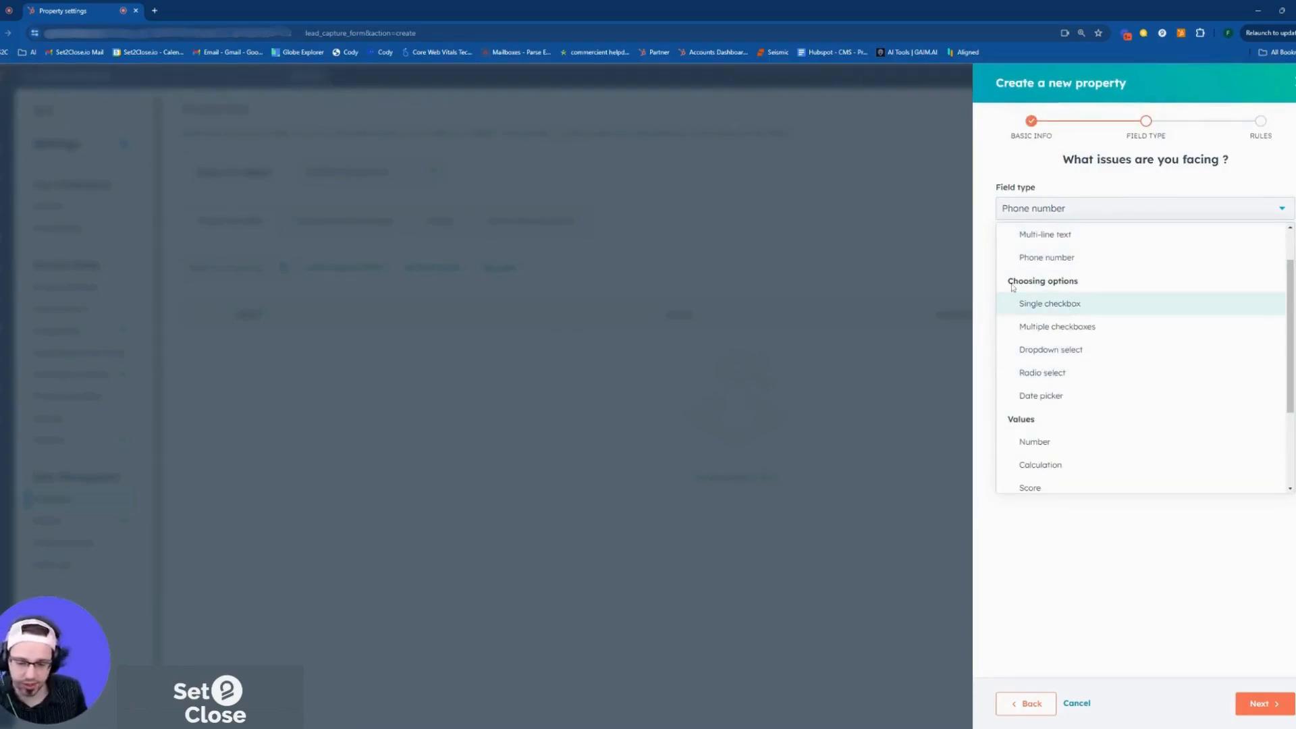
pyautogui.scroll(1, 1040, 365)
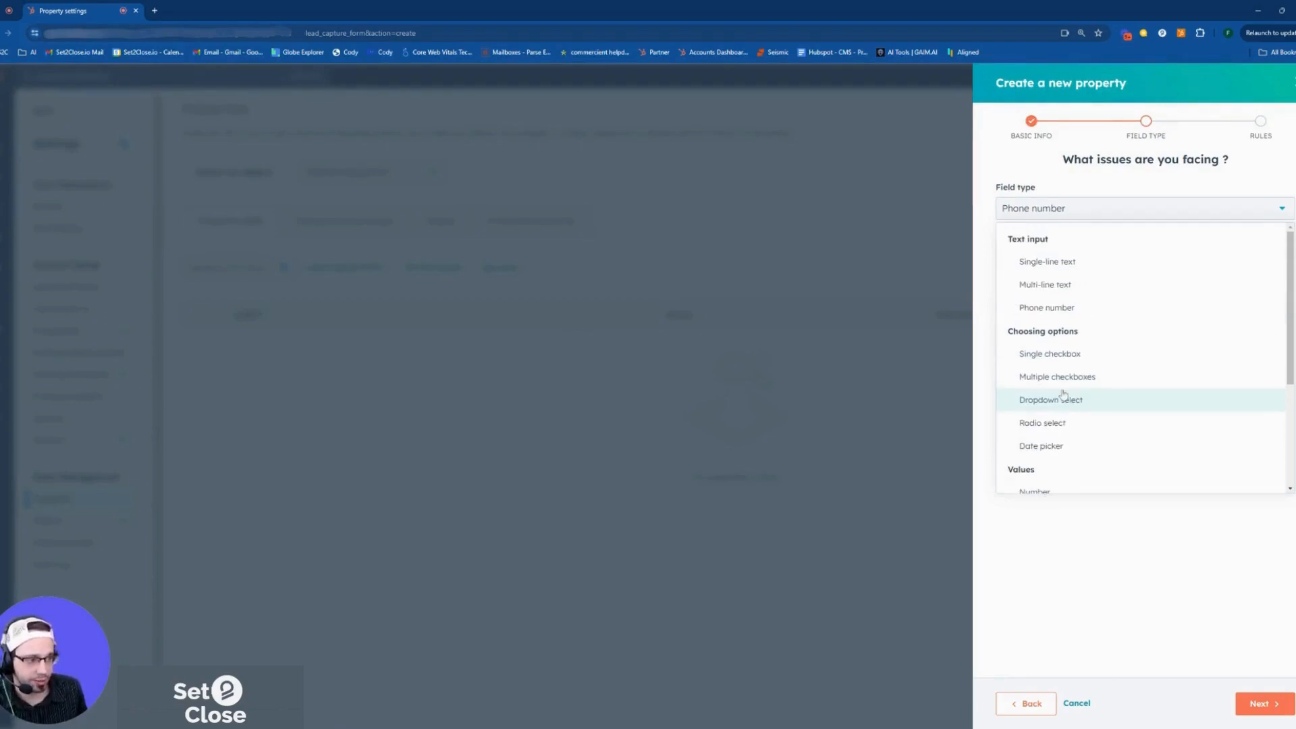
pyautogui.scroll(1, 1043, 354)
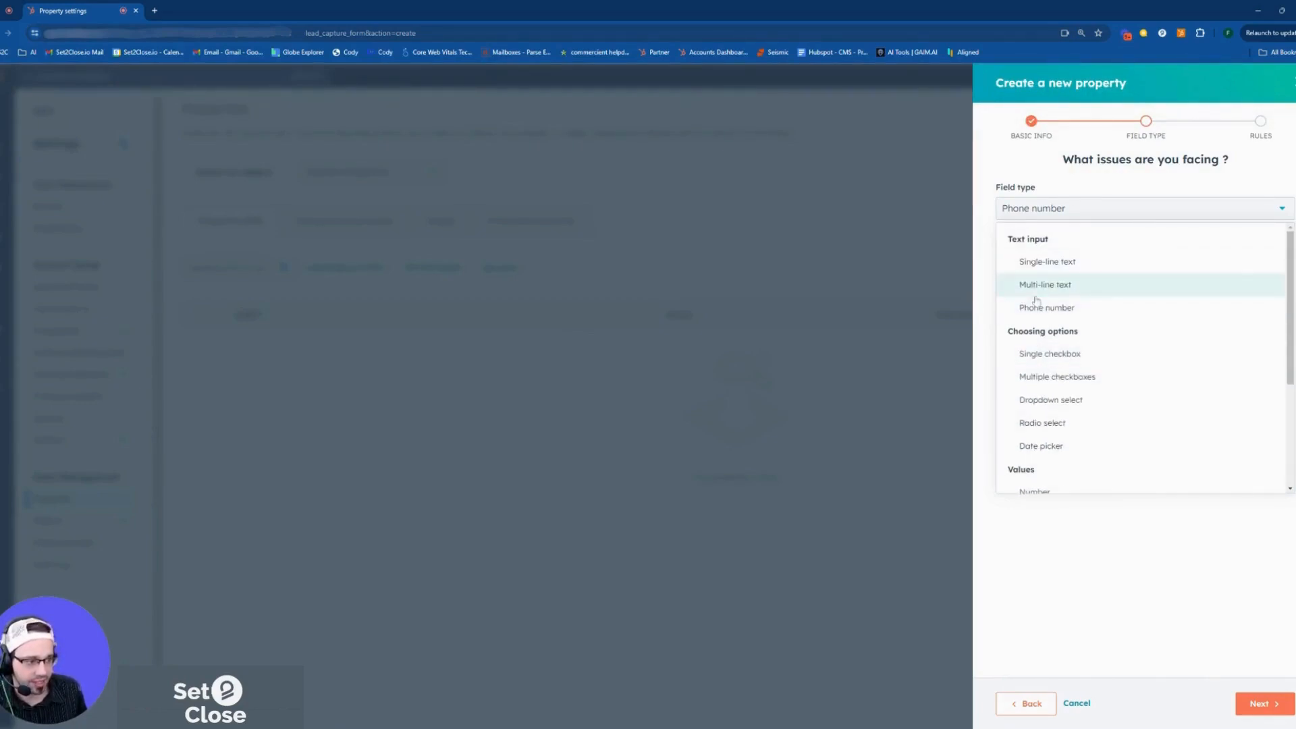
pyautogui.scroll(-2, 1033, 351)
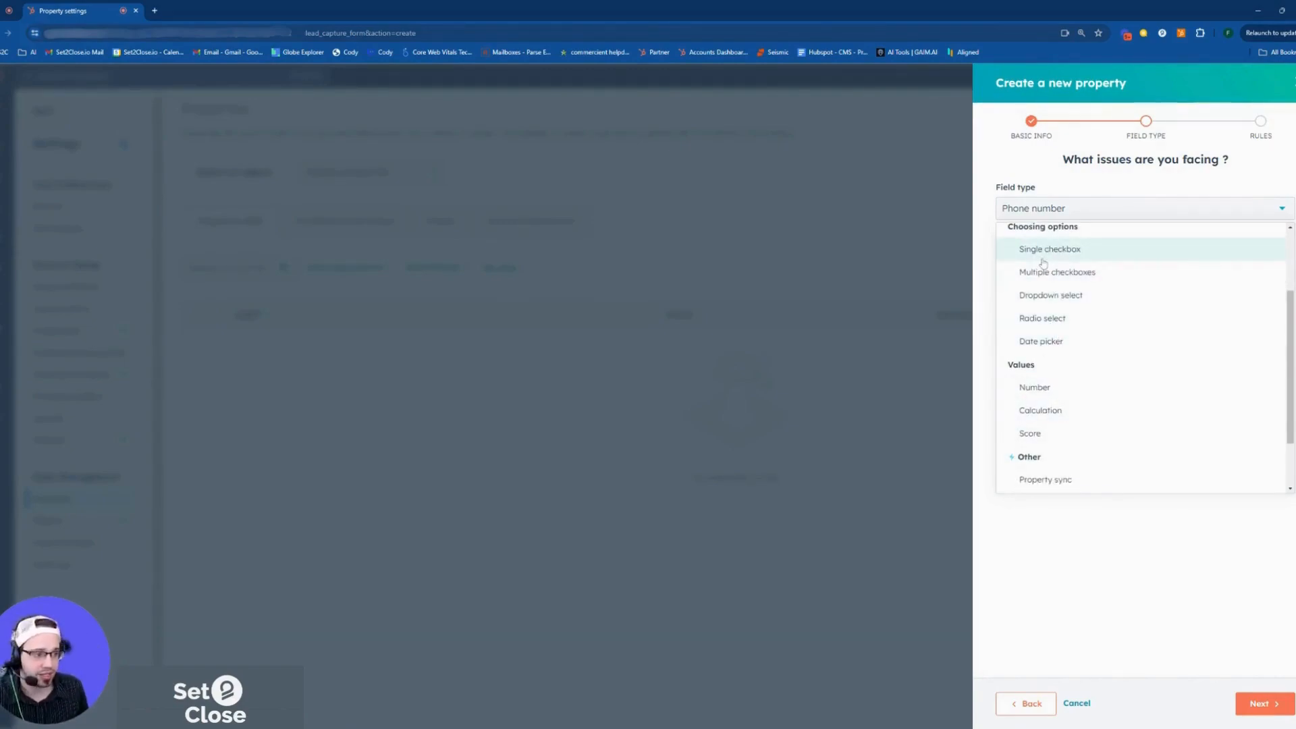
pyautogui.click(1046, 262)
pyautogui.click(1063, 295)
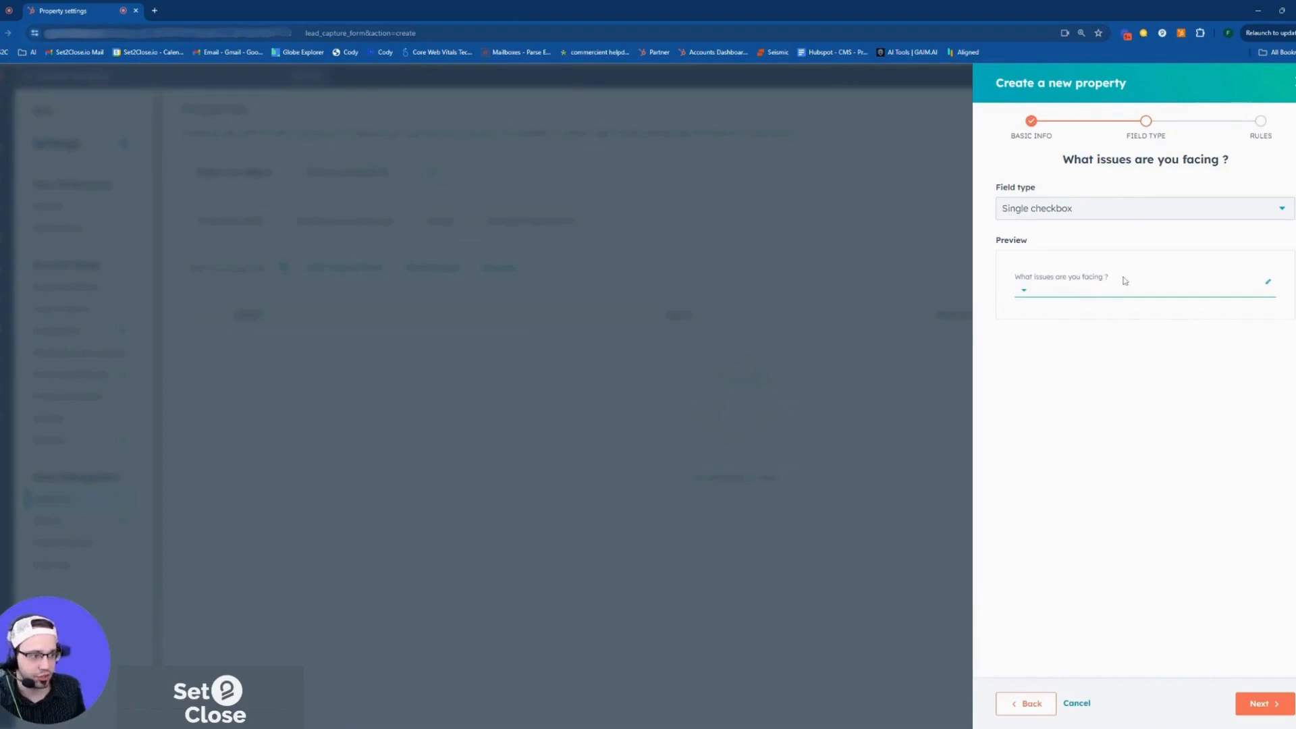
# Go back to the basic info and change the property label to "Do you want to receive marketing email communications from us?".
pyautogui.click(1041, 700)
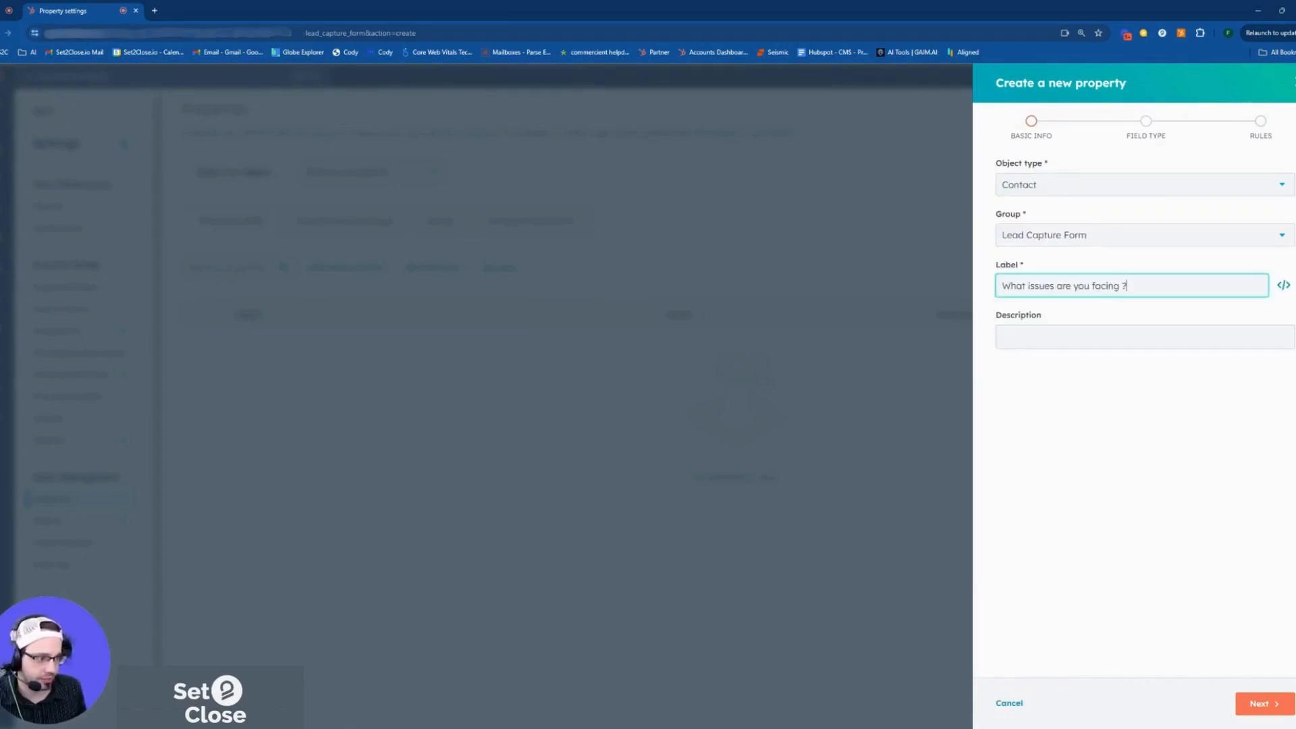
pyautogui.hotkey('ctrl', 'a')
pyautogui.write('Do ')
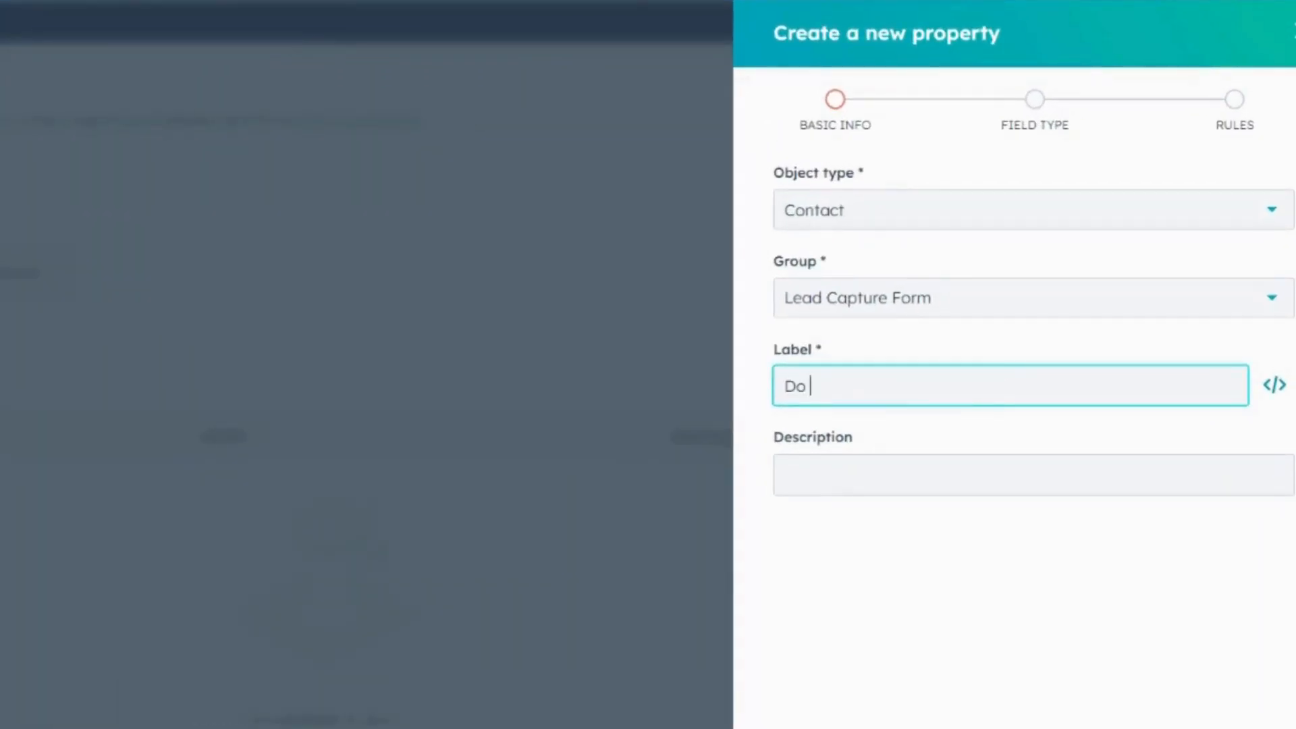
pyautogui.write('you want to recieve ma')
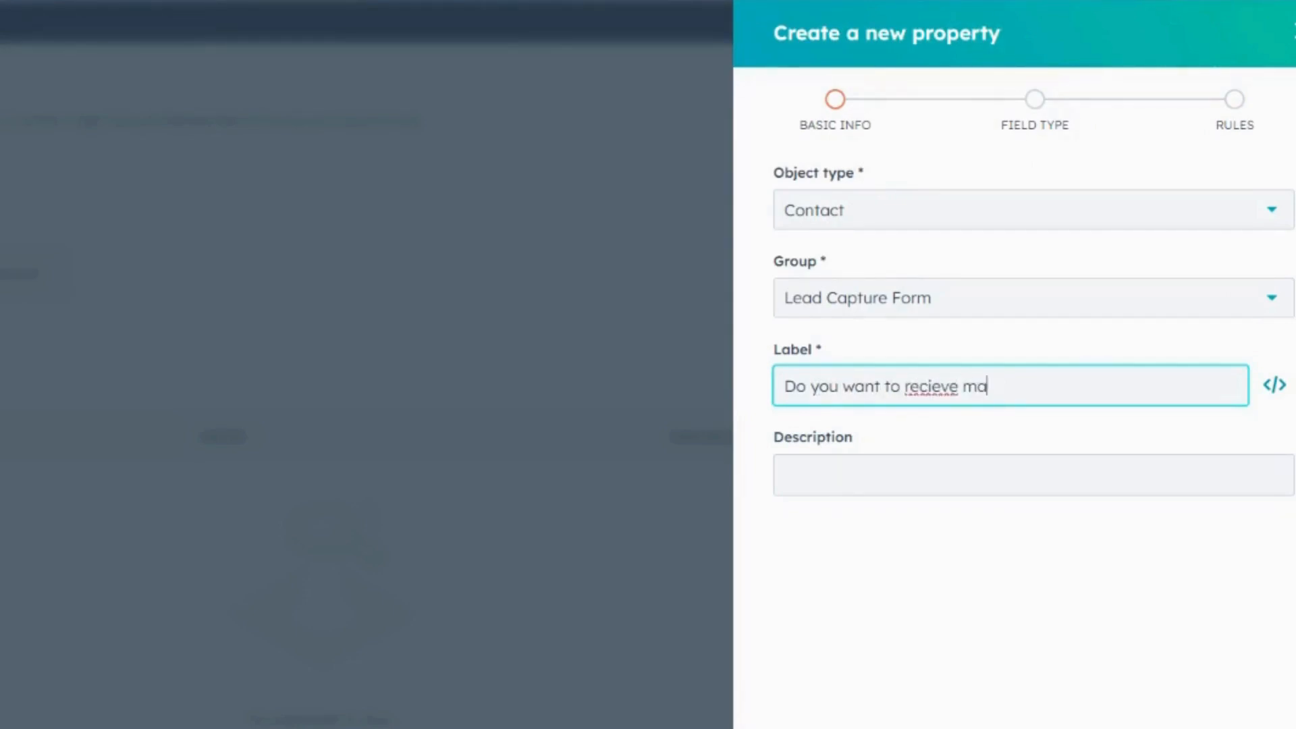
pyautogui.write('rketing ema')
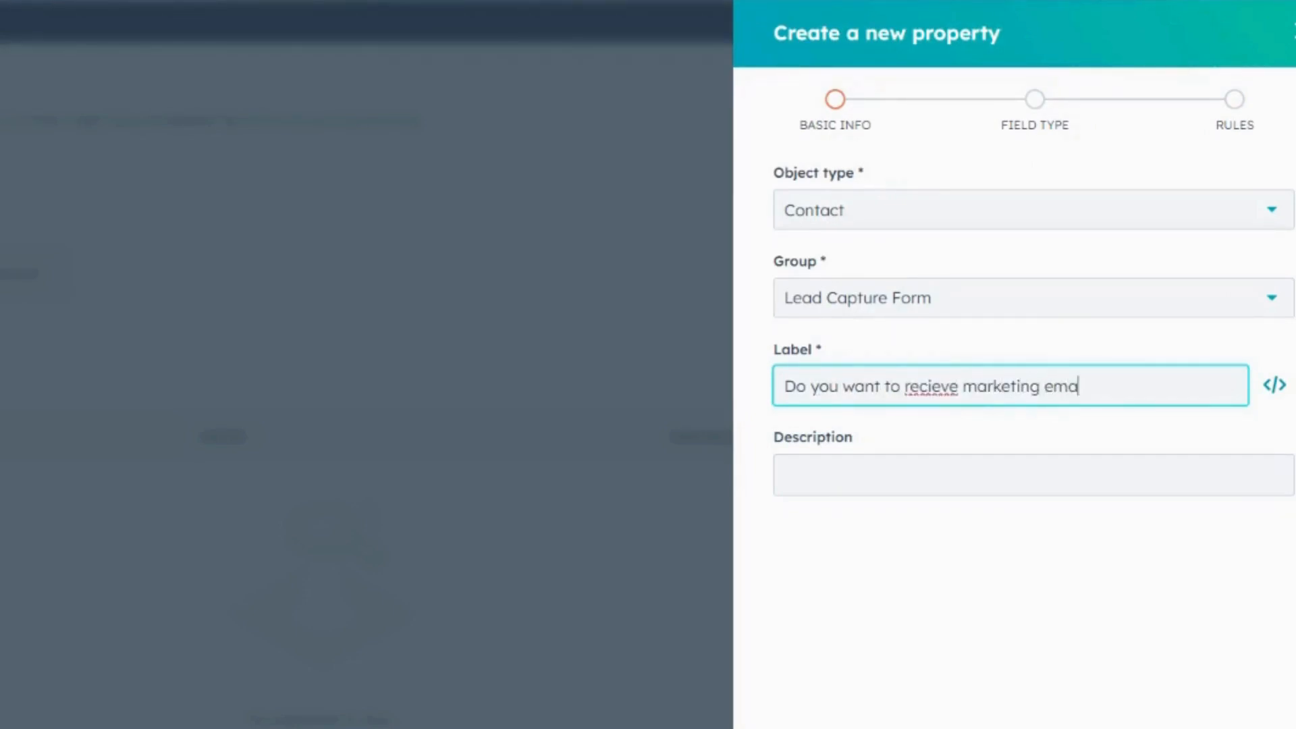
pyautogui.write('il communications from us?')
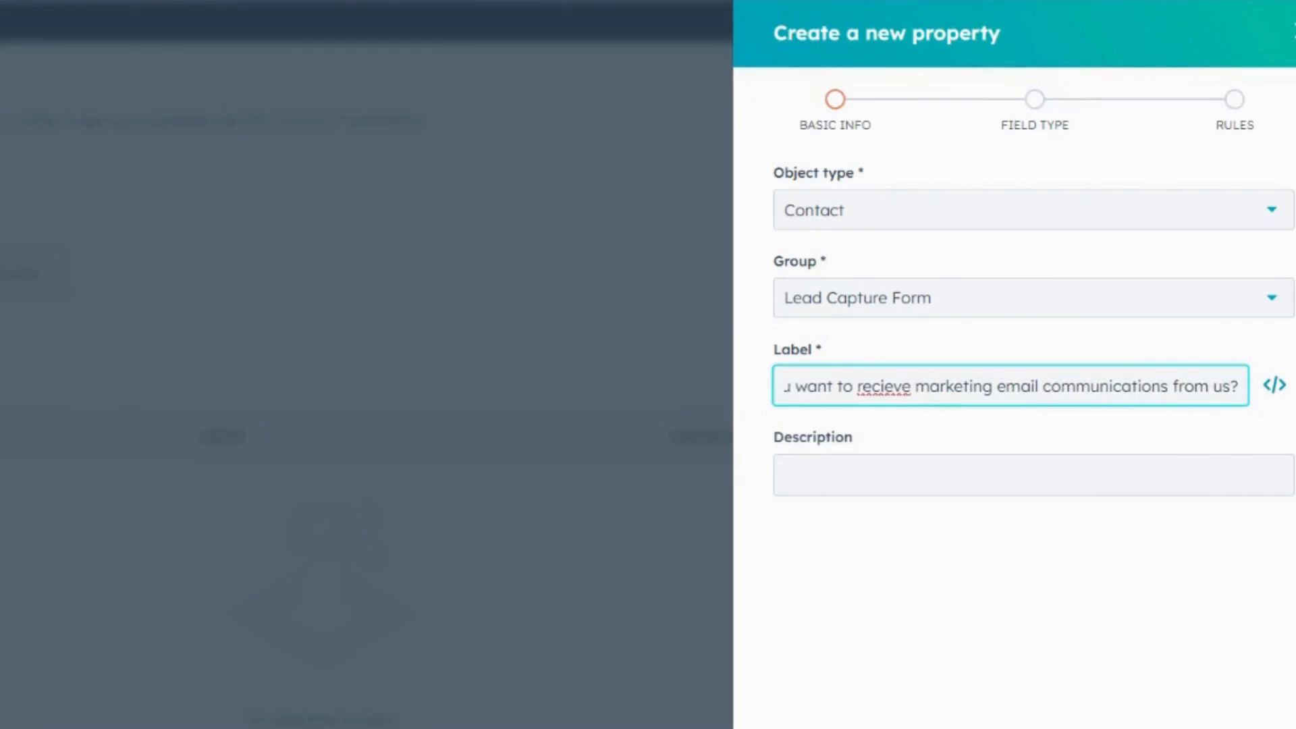
pyautogui.doubleClick(883, 386)
pyautogui.write('receive')
pyautogui.click(893, 579)
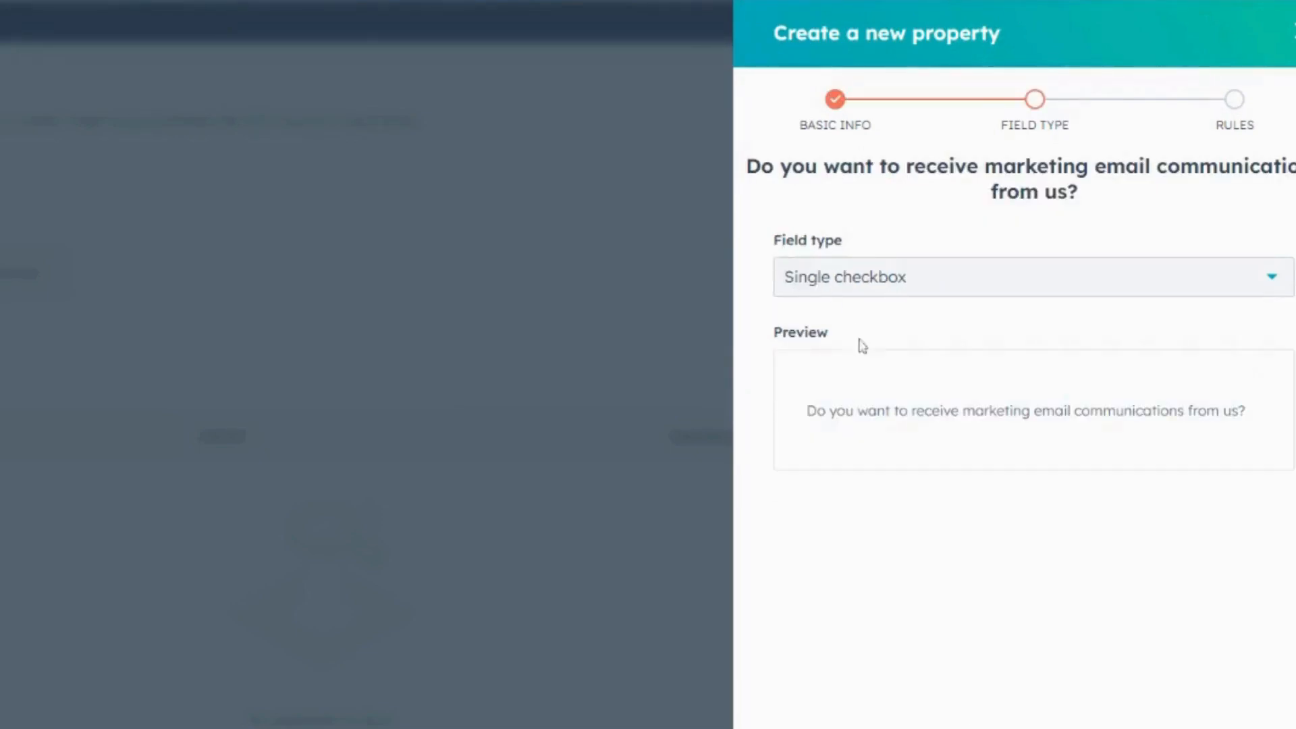
# Check the Single checkbox preview's answer options without choosing one, and proceed to the property rules.
pyautogui.click(852, 418)
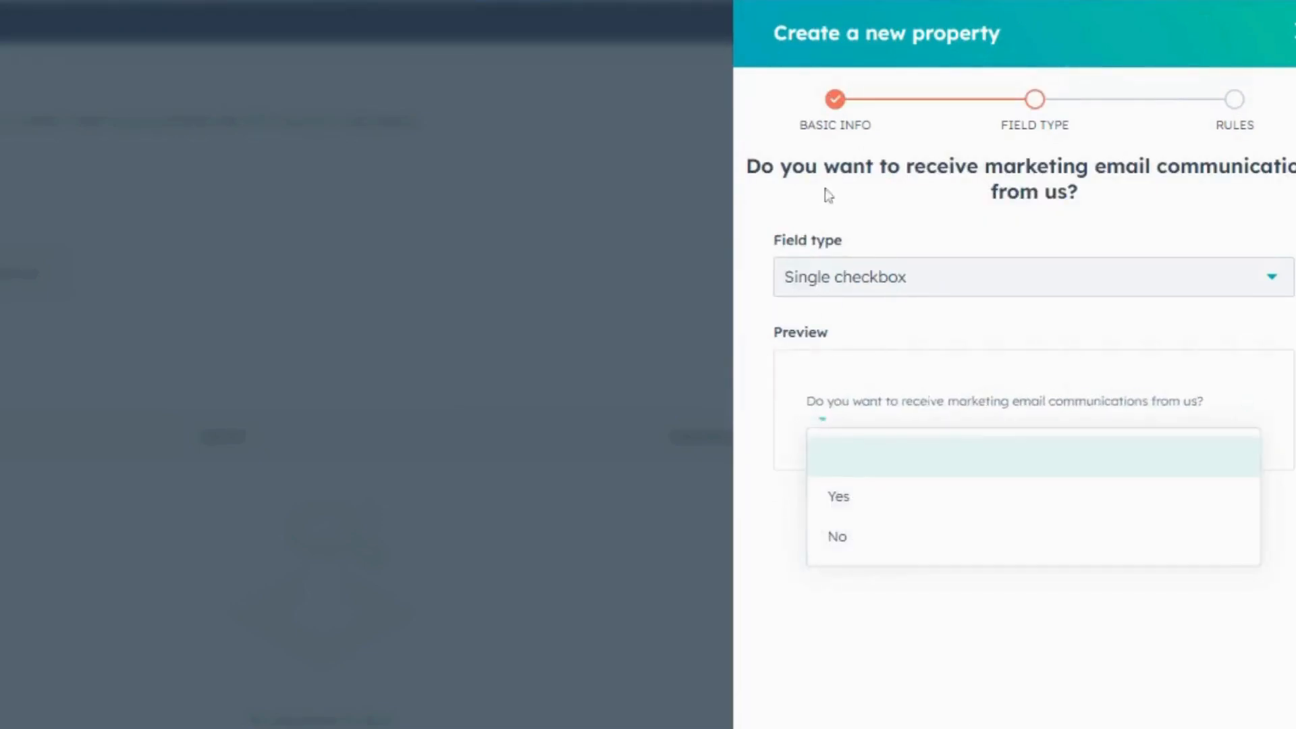
pyautogui.click(943, 695)
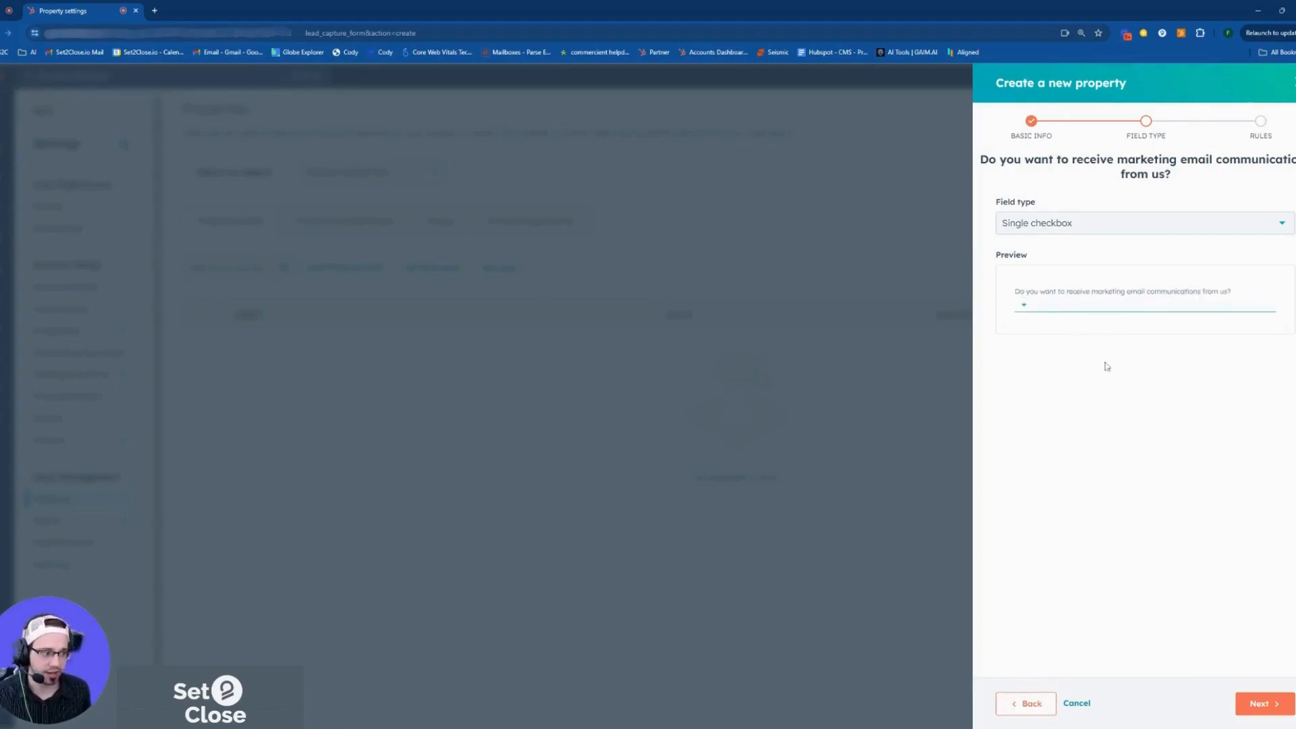
pyautogui.click(1267, 712)
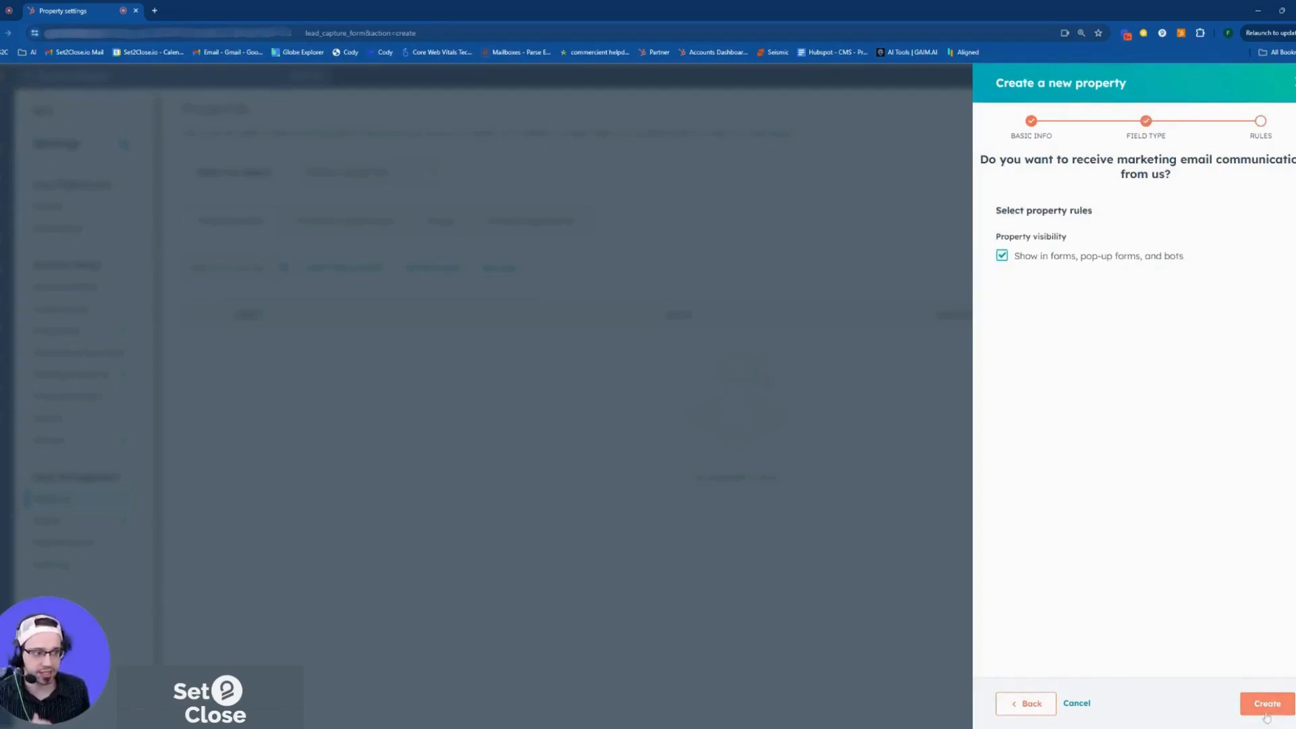